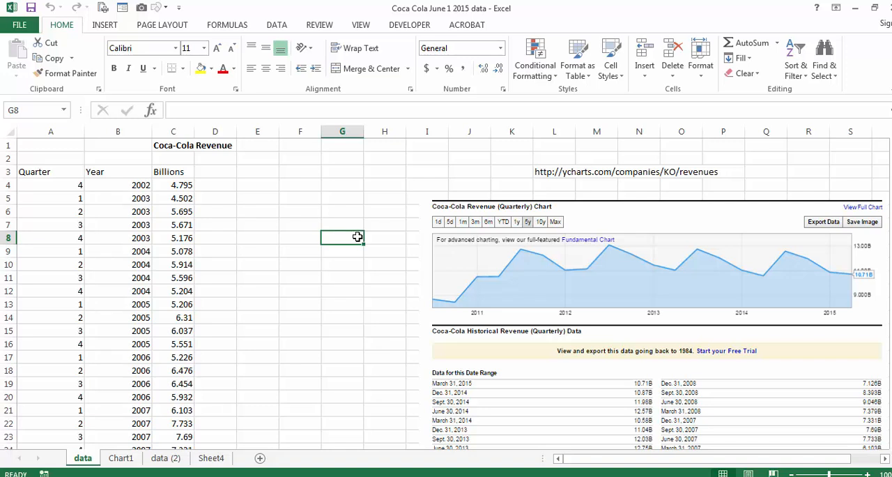
Reposition the Coca-Cola revenue picture below the source URL, with its upper edge around row 6 and its side at column J
{"action": "left_click", "coordinate": [558, 168]}
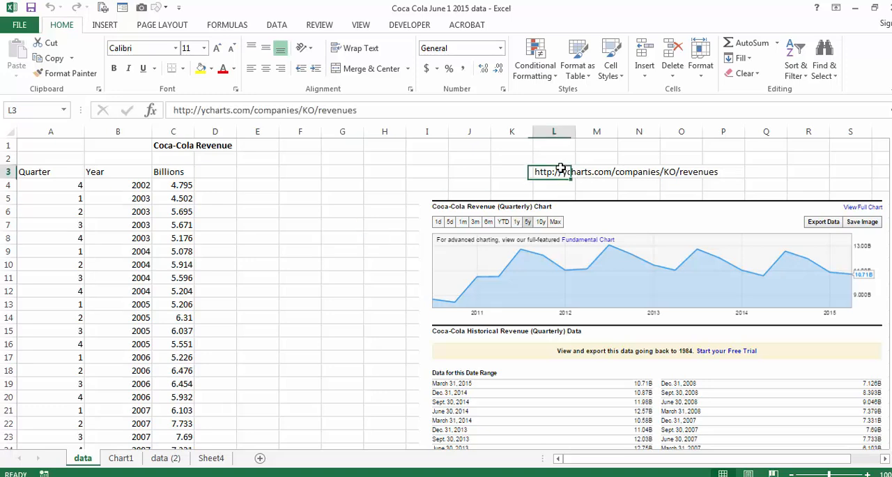
{"action": "left_click_drag", "start_coordinate": [593, 218], "coordinate": [533, 167]}
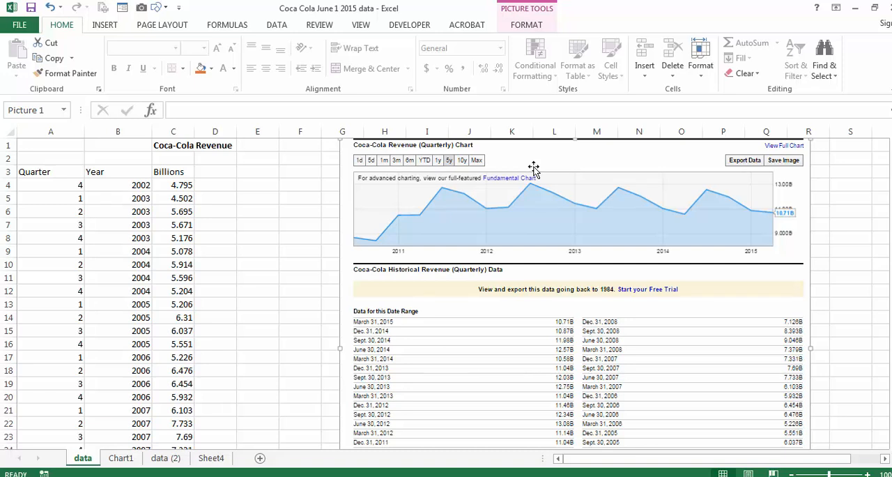
{"action": "left_click_drag", "start_coordinate": [533, 167], "coordinate": [656, 246]}
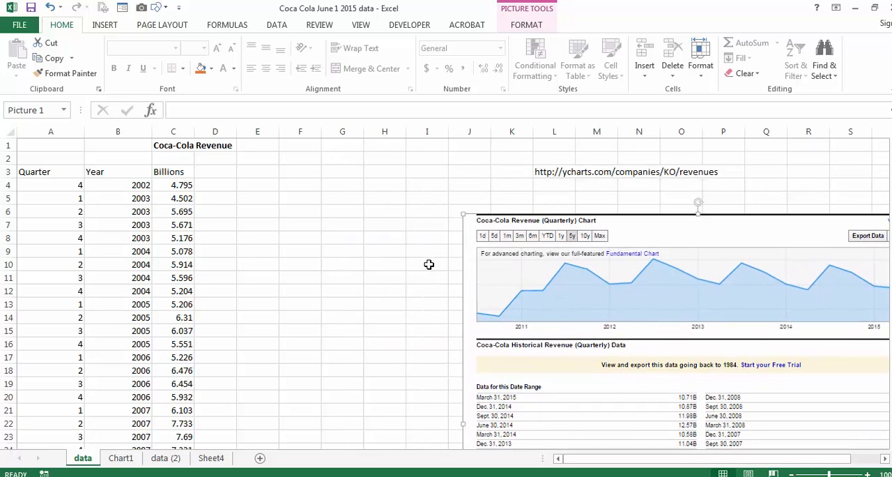
Examine the Billions values from C3 down to the last row on the data sheet and their line chart on Chart1
{"action": "left_click", "coordinate": [180, 187]}
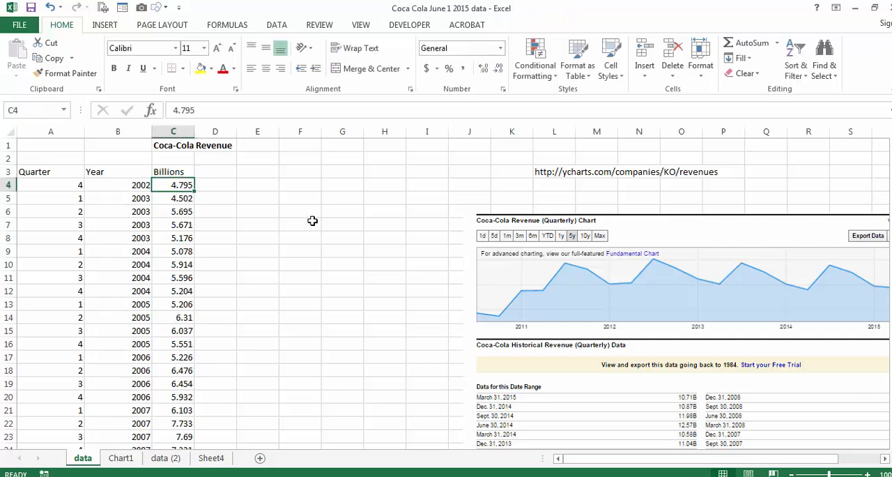
{"action": "left_click", "coordinate": [192, 171]}
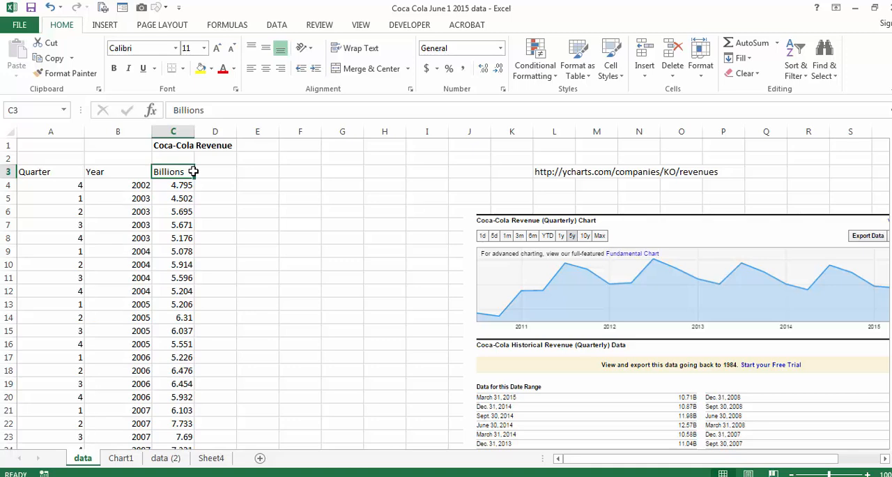
{"action": "key", "text": "ctrl+shift+Down"}
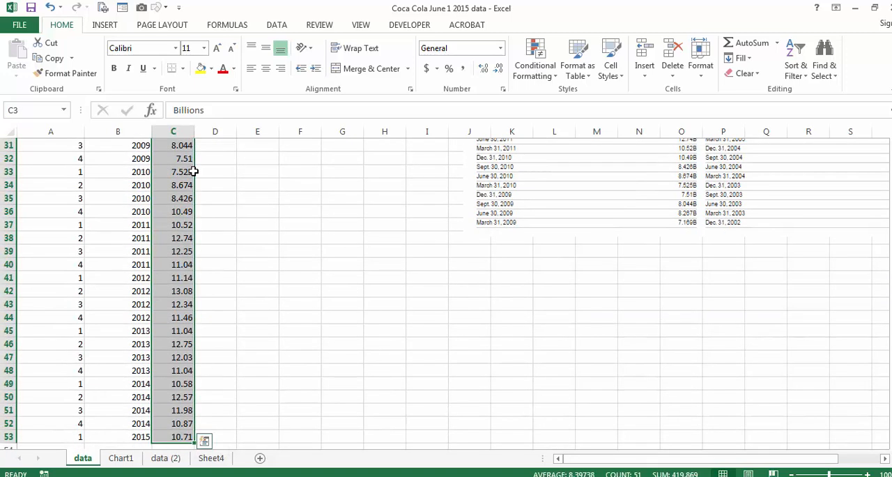
{"action": "left_click", "coordinate": [120, 458]}
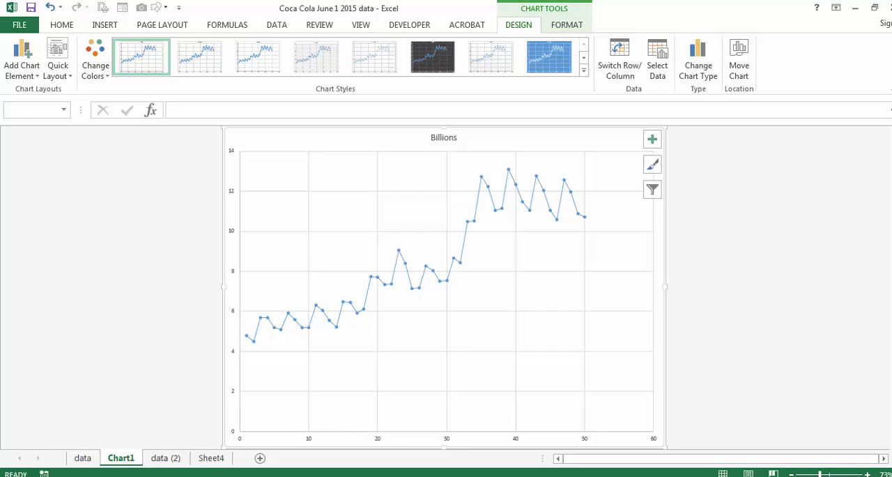
{"action": "left_click", "coordinate": [82, 458]}
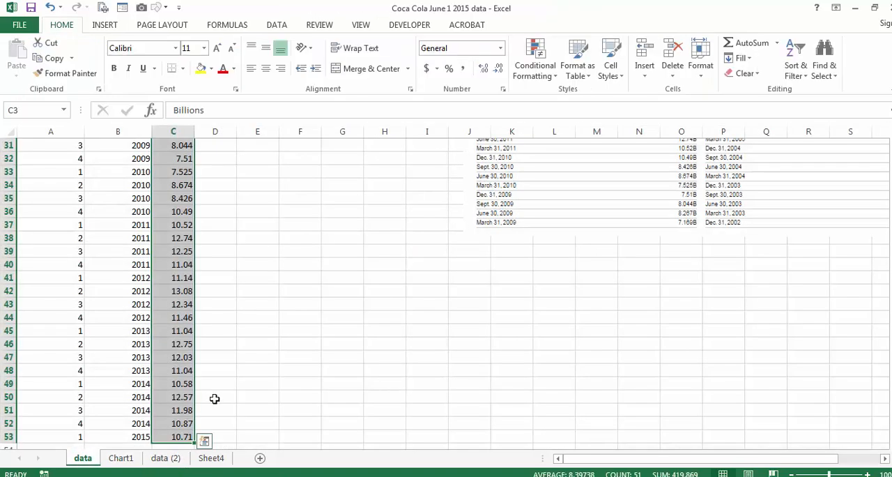
{"action": "left_click", "coordinate": [173, 331]}
{"action": "scroll", "coordinate": [174, 333], "scroll_direction": "up", "scroll_amount": 10}
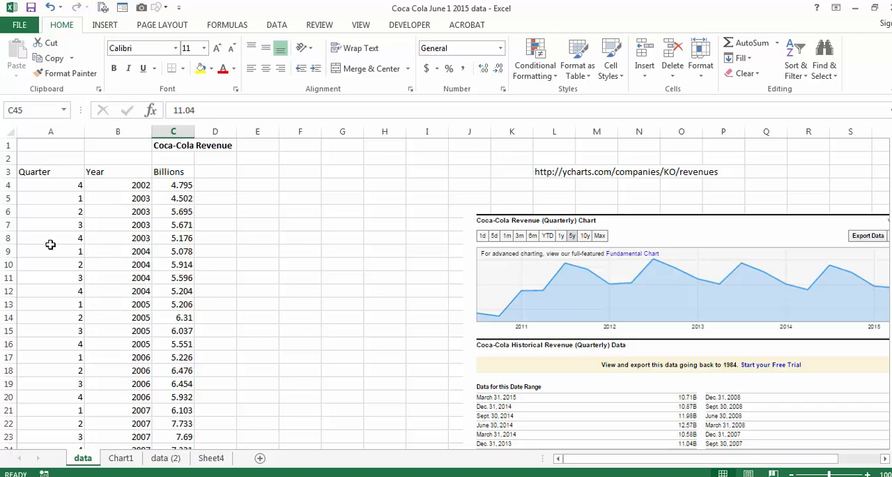
On the data (2) sheet, examine the IF formulas behind the Q2, Q3 and Q4 dummy variables and how they code each quarter
{"action": "left_click", "coordinate": [156, 460]}
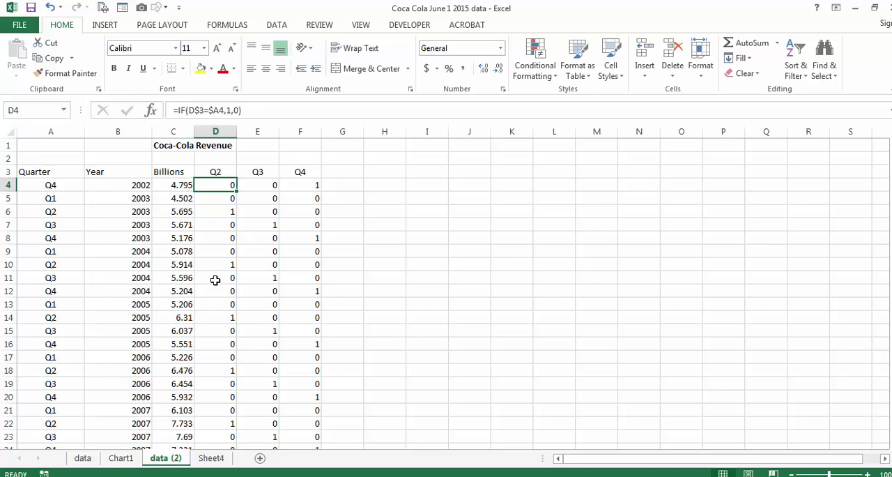
{"action": "double_click", "coordinate": [218, 186]}
{"action": "key", "text": "Escape"}
{"action": "left_click", "coordinate": [312, 187]}
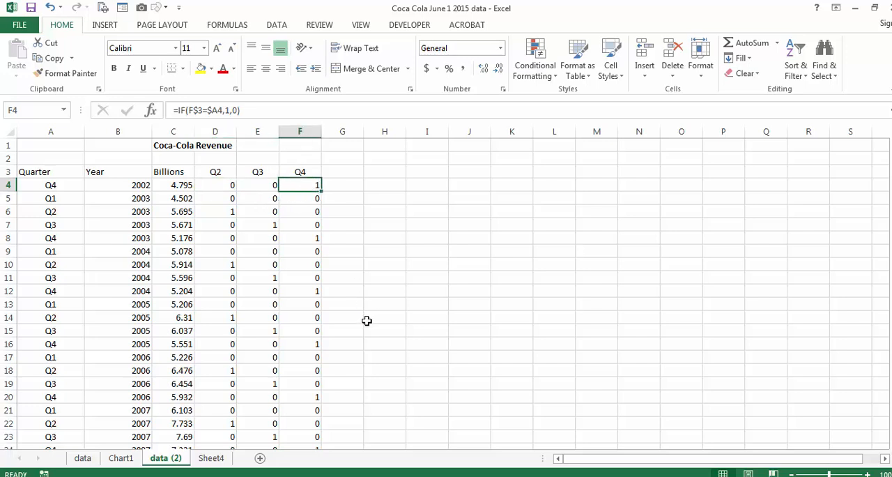
{"action": "left_click", "coordinate": [63, 201]}
{"action": "left_click_drag", "start_coordinate": [221, 200], "coordinate": [318, 201]}
{"action": "left_click", "coordinate": [220, 210]}
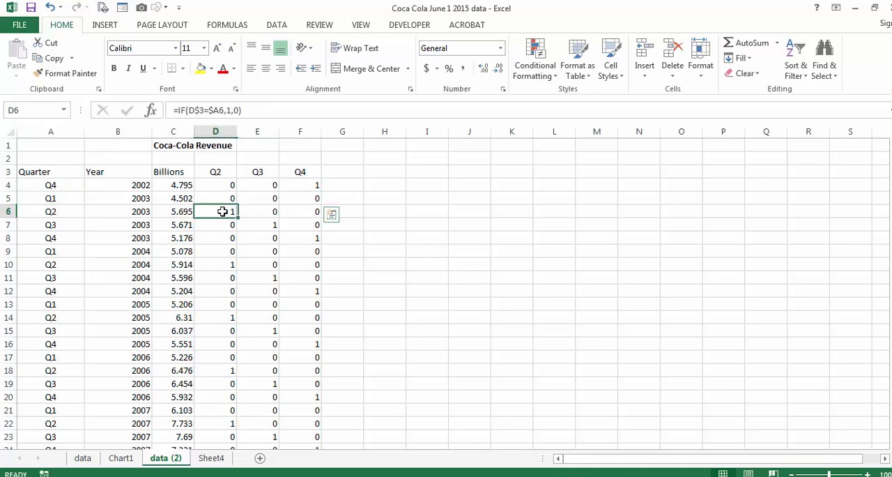
{"action": "left_click", "coordinate": [258, 224]}
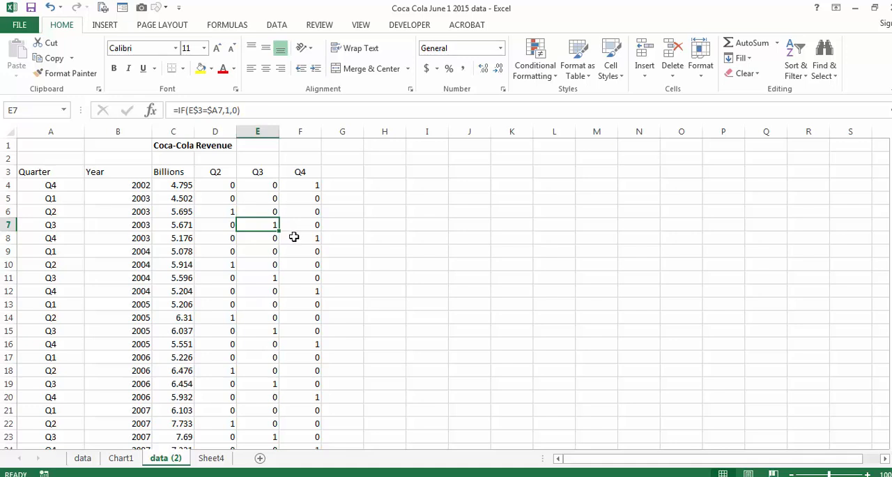
{"action": "left_click", "coordinate": [294, 237]}
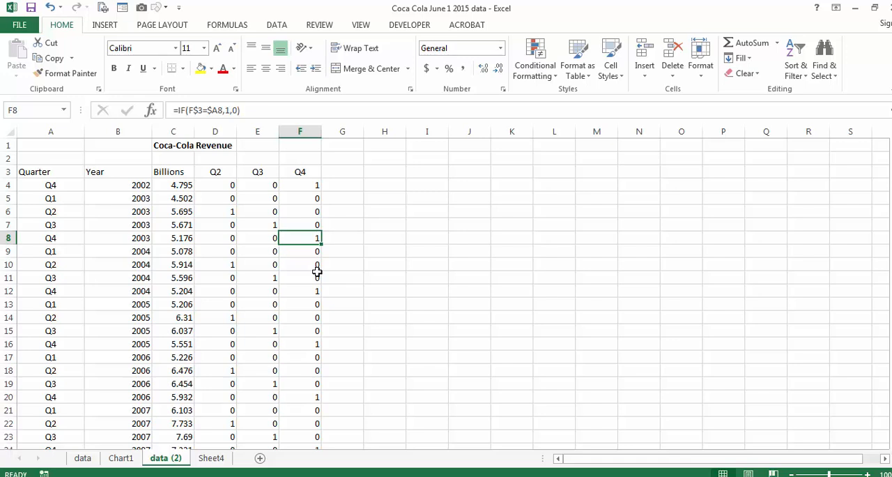
Add a "Period" column header in cell G3, beside the Q4 column
{"action": "left_click", "coordinate": [343, 172]}
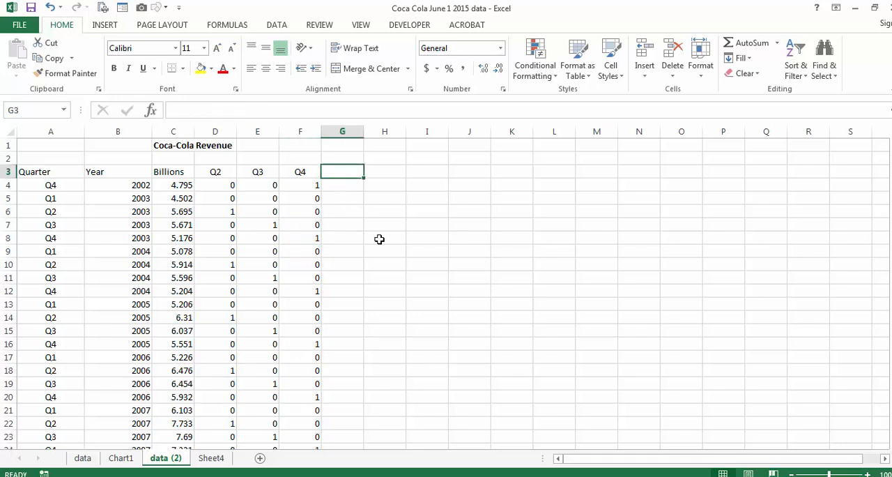
{"action": "type", "text": "Persio"}
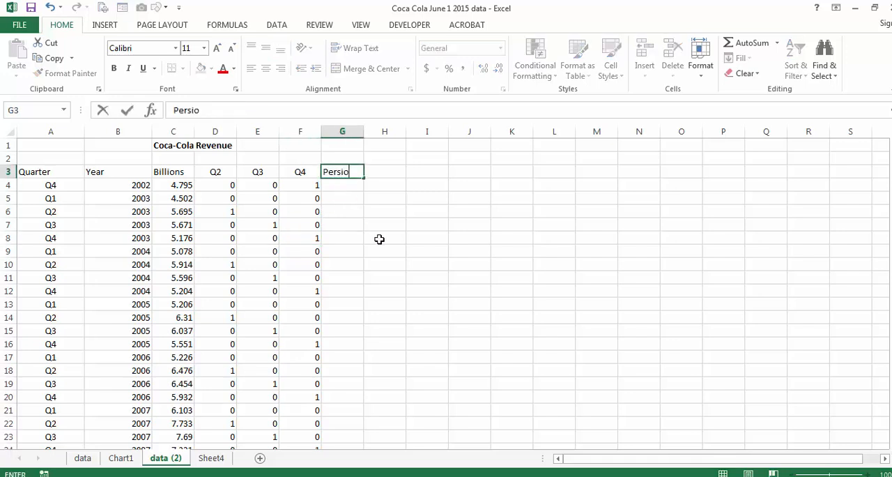
{"action": "key", "text": "BackSpace"}
{"action": "key", "text": "BackSpace"}
{"action": "key", "text": "BackSpace"}
{"action": "type", "text": "iod"}
{"action": "key", "text": "Return"}
Number the periods by entering 1 in G4 and 2 in G5, fill the series down to row 53 and check it
{"action": "type", "text": "1"}
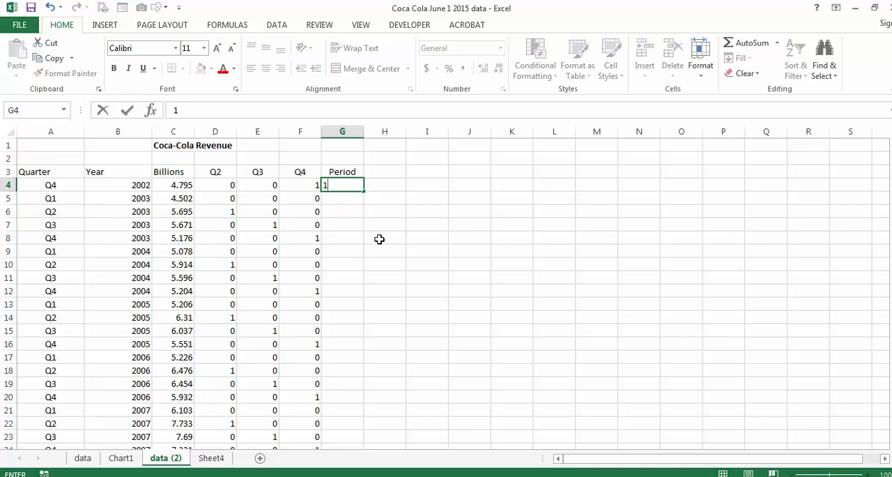
{"action": "key", "text": "Return"}
{"action": "type", "text": "2"}
{"action": "key", "text": "Return"}
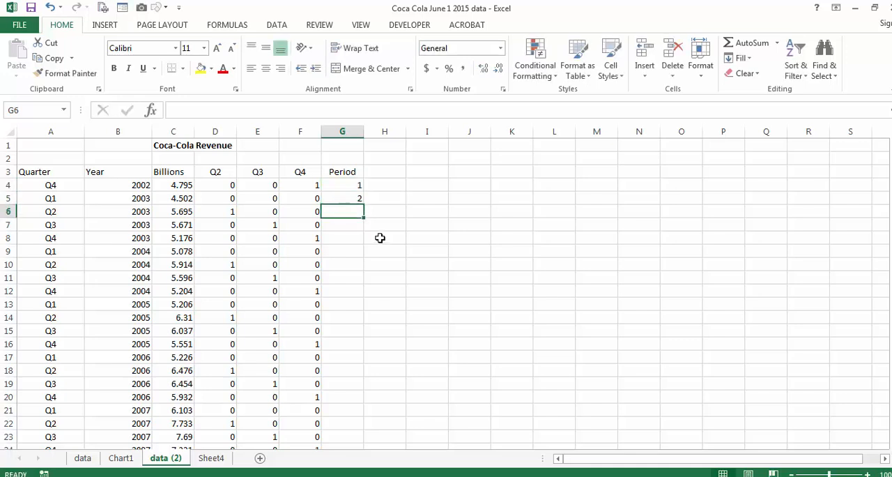
{"action": "left_click", "coordinate": [348, 188]}
{"action": "left_click_drag", "start_coordinate": [345, 194], "coordinate": [345, 199]}
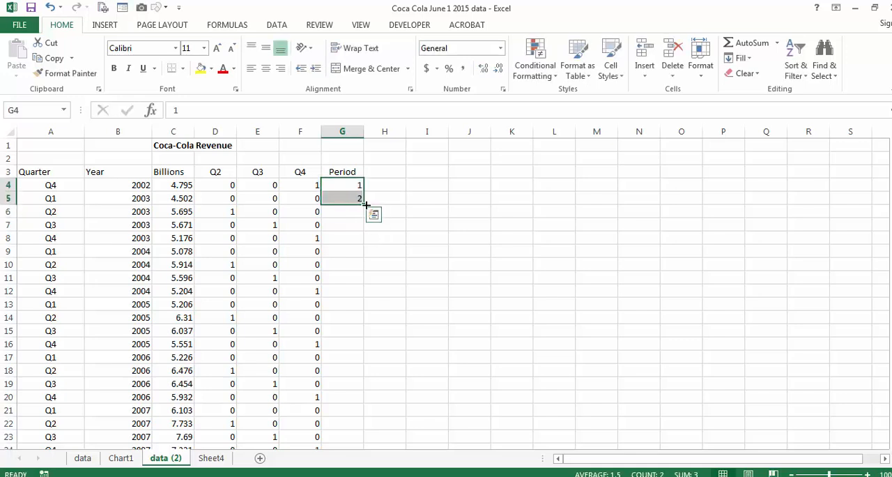
{"action": "double_click", "coordinate": [363, 205]}
{"action": "left_click", "coordinate": [340, 358]}
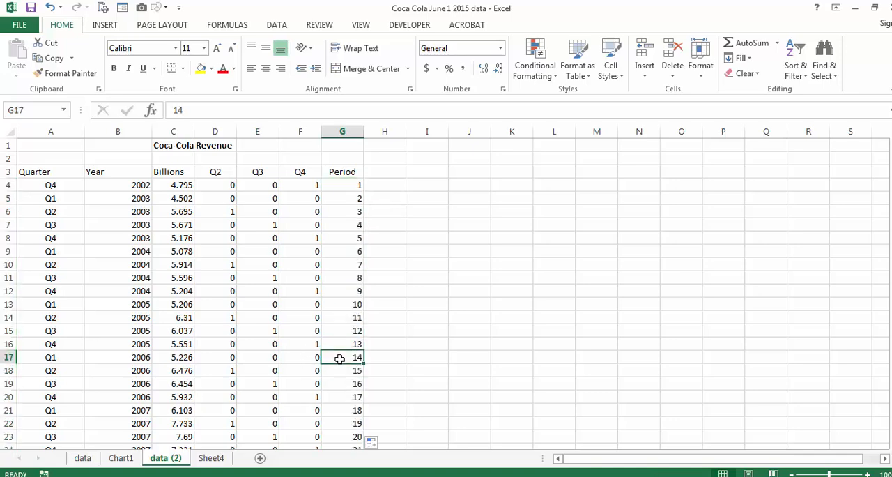
{"action": "key", "text": "ctrl+Down"}
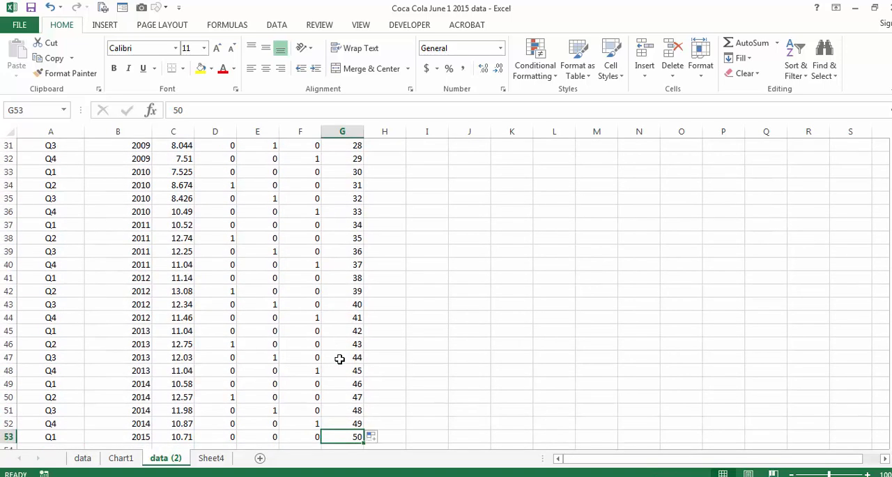
{"action": "key", "text": "ctrl+Up"}
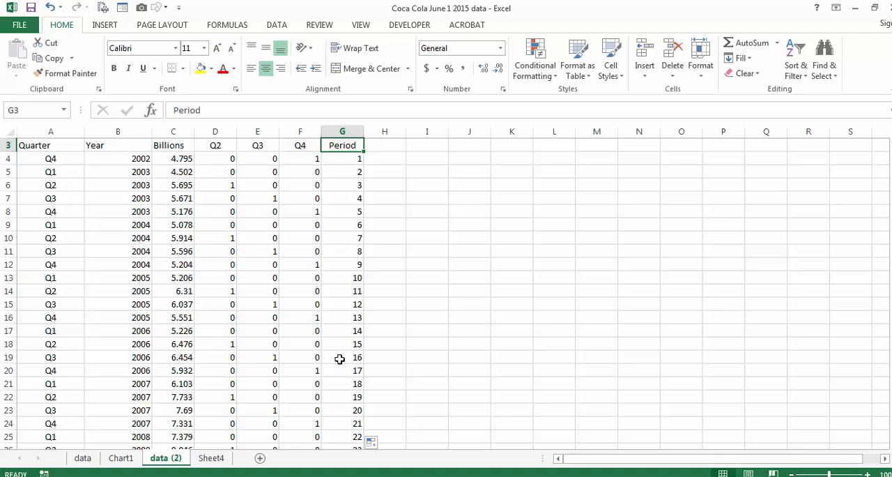
{"action": "key", "text": "Up"}
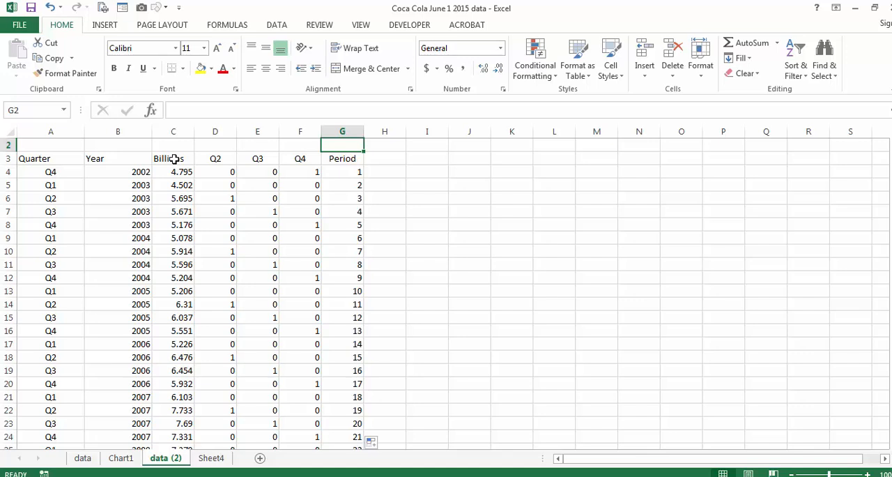
{"action": "left_click_drag", "start_coordinate": [175, 159], "coordinate": [176, 264]}
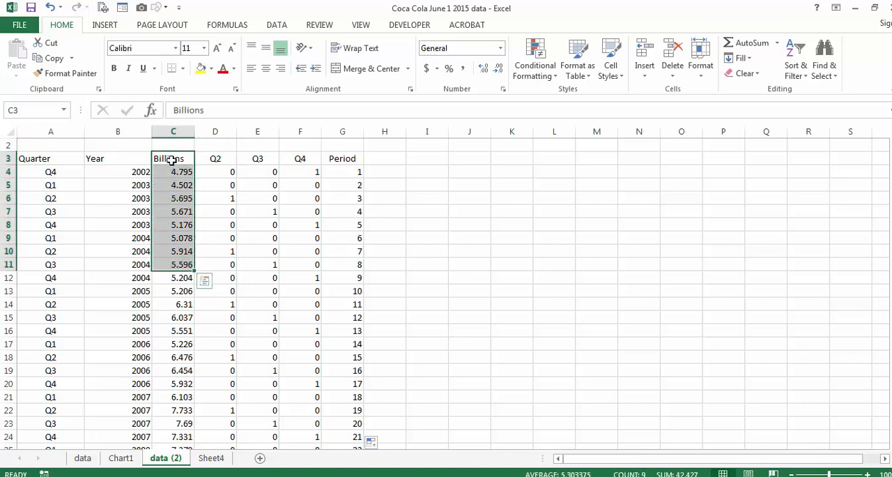
{"action": "left_click", "coordinate": [215, 159]}
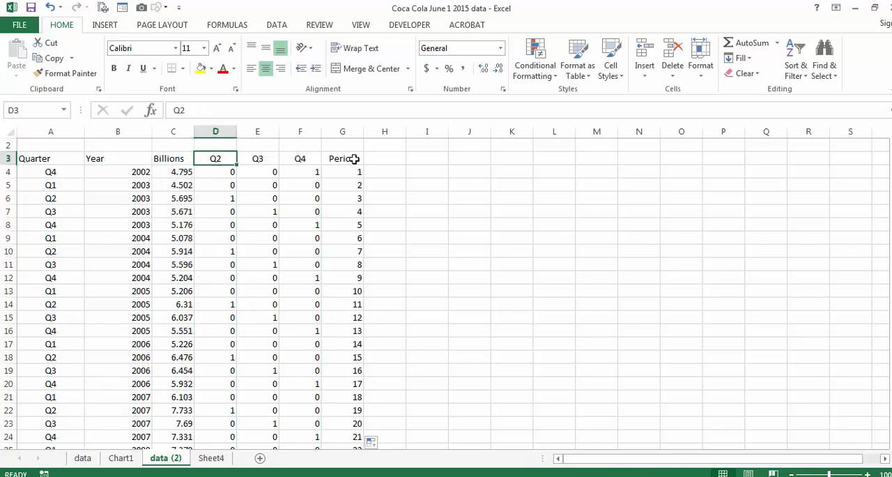
{"action": "left_click", "coordinate": [251, 200]}
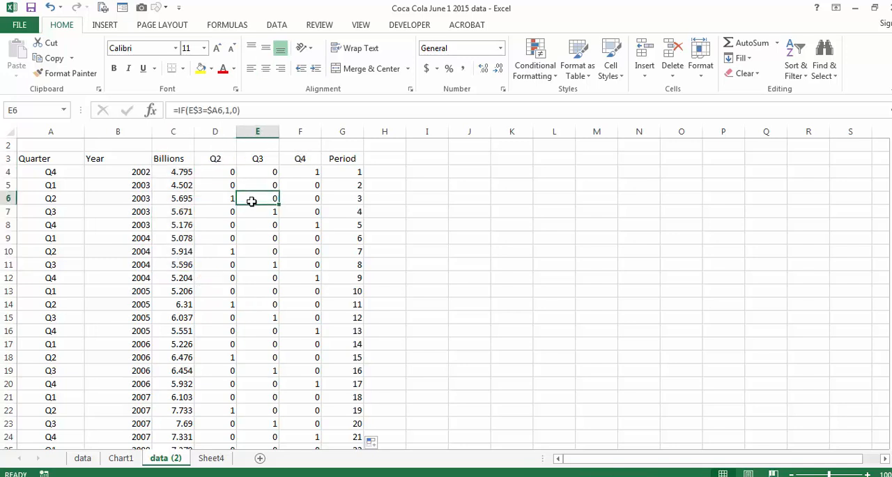
Start a Regression from the data analysis tools and set the Input Y Range to the Billions column, $C$3:$C$53
{"action": "left_click", "coordinate": [277, 25]}
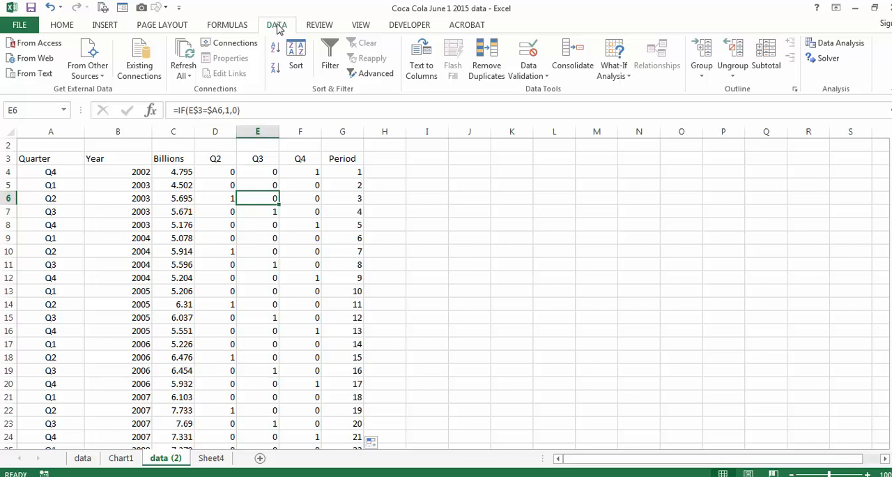
{"action": "left_click", "coordinate": [840, 43]}
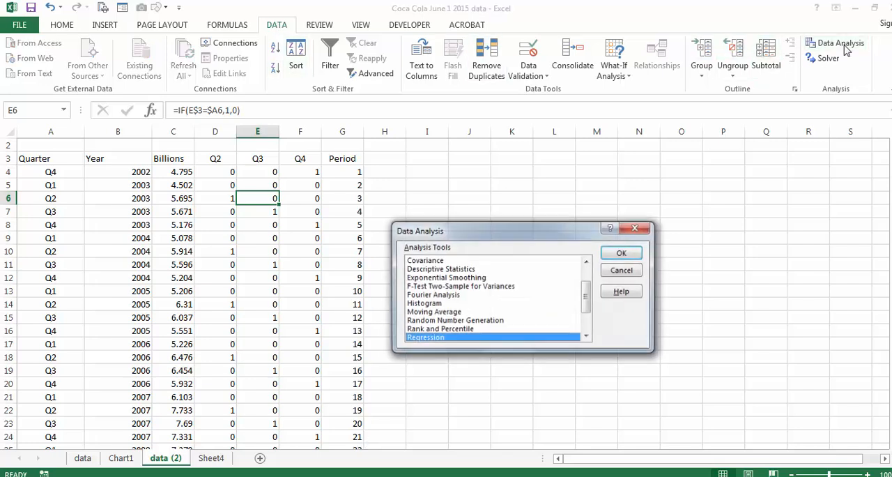
{"action": "left_click", "coordinate": [622, 252]}
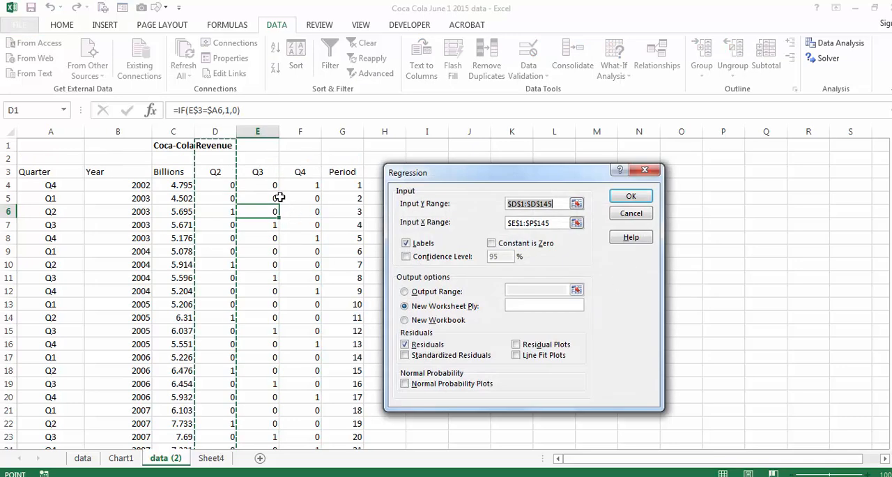
{"action": "left_click", "coordinate": [171, 172]}
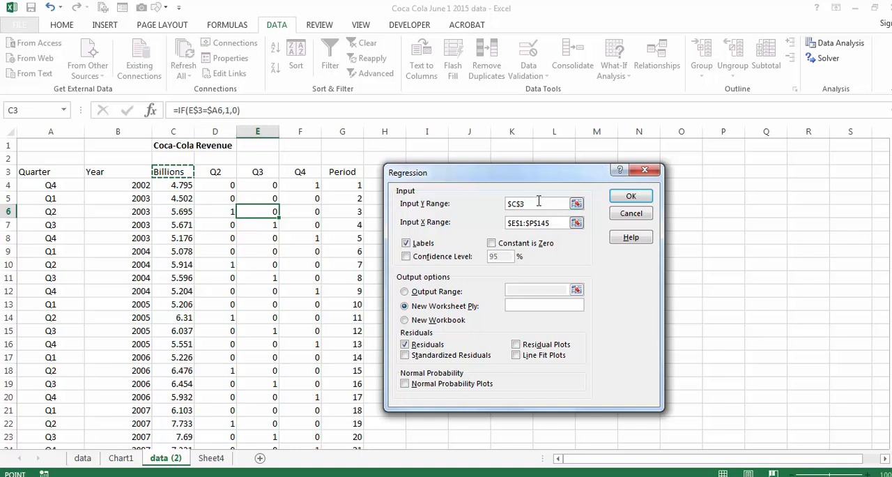
{"action": "left_click_drag", "start_coordinate": [541, 203], "coordinate": [507, 203]}
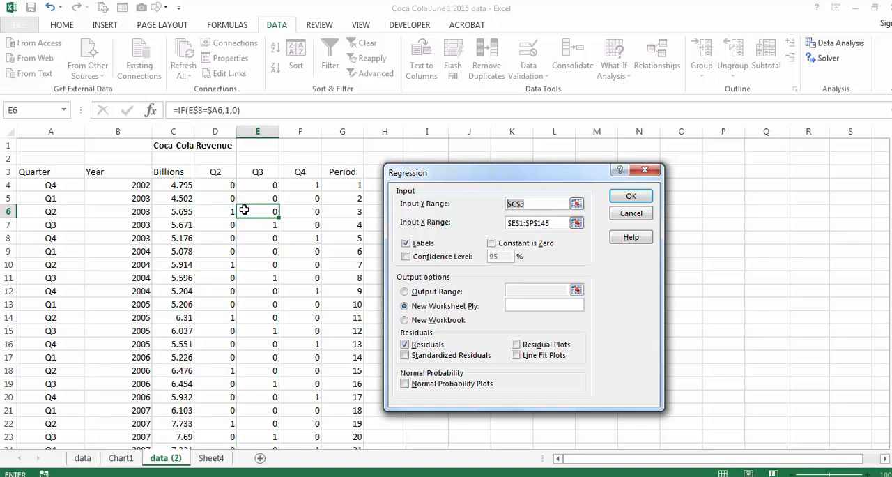
{"action": "left_click", "coordinate": [170, 172]}
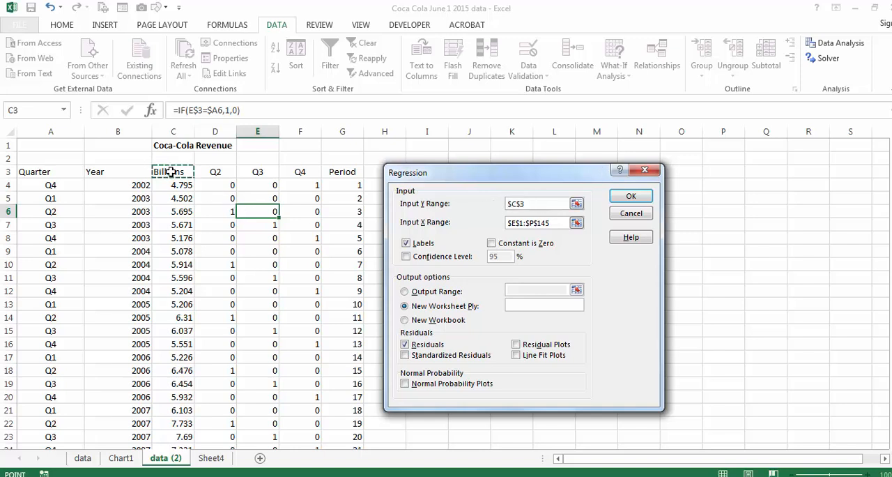
{"action": "key", "text": "ctrl+shift+Down"}
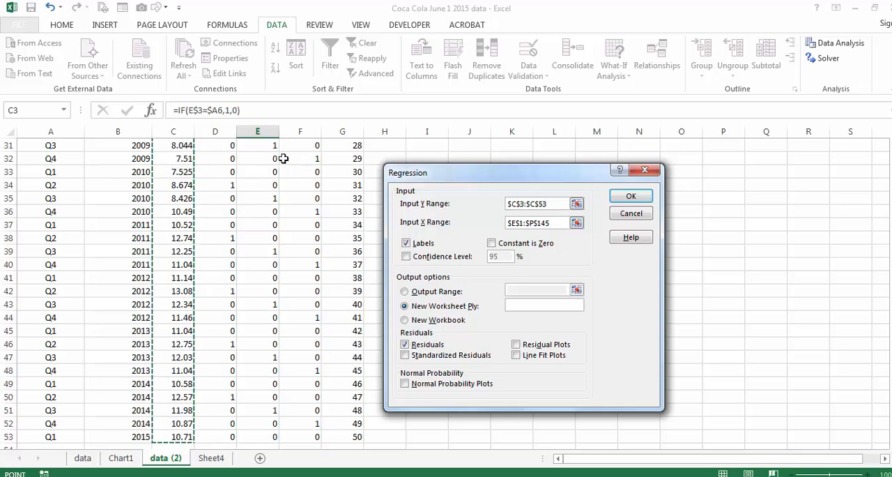
Set the Input X Range to the dummy and Period columns, $D$3:$G$53, and run the regression with labels and residuals on a new worksheet
{"action": "left_click_drag", "start_coordinate": [551, 224], "coordinate": [496, 223]}
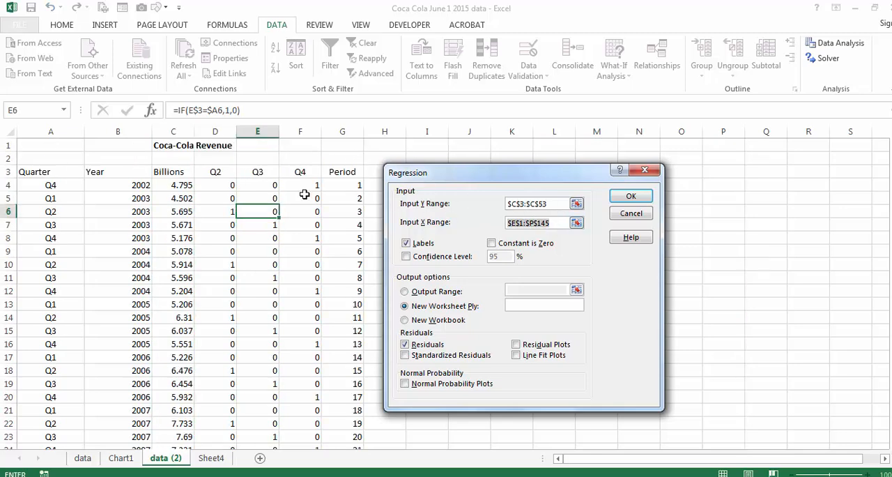
{"action": "left_click", "coordinate": [209, 174]}
{"action": "left_click_drag", "start_coordinate": [207, 174], "coordinate": [329, 175]}
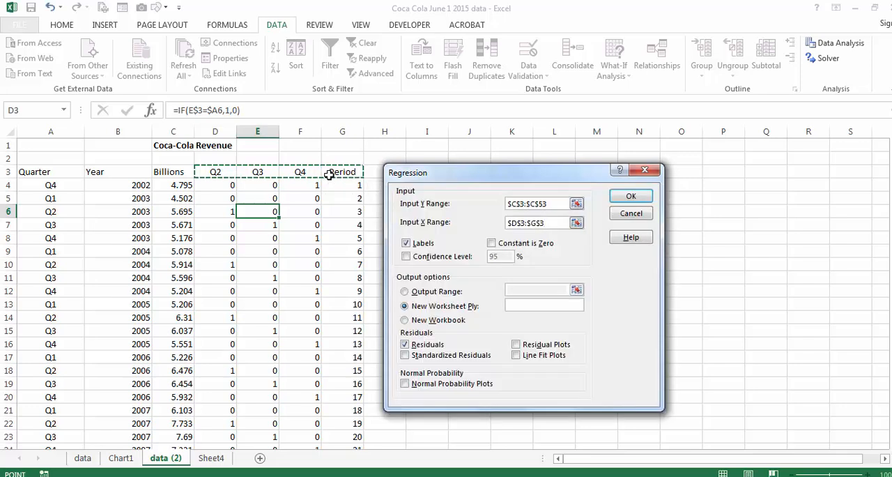
{"action": "key", "text": "ctrl+shift+Down"}
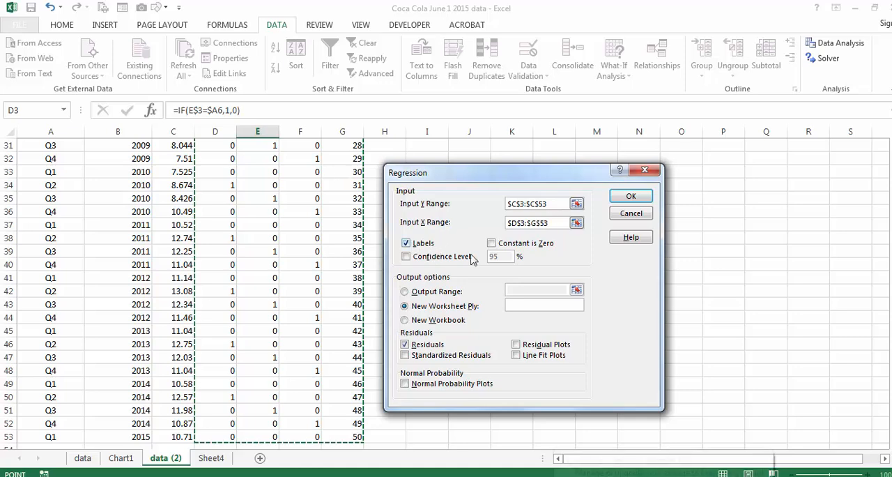
{"action": "left_click_drag", "start_coordinate": [891, 352], "coordinate": [891, 188]}
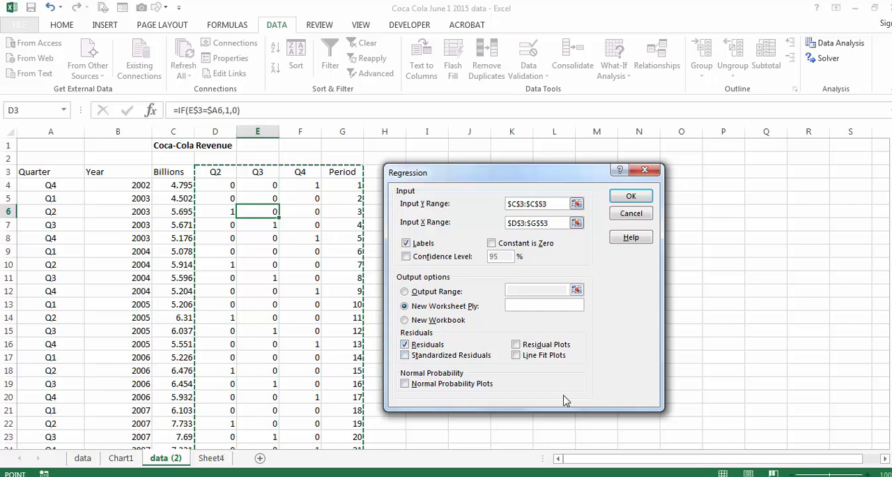
{"action": "left_click", "coordinate": [630, 199]}
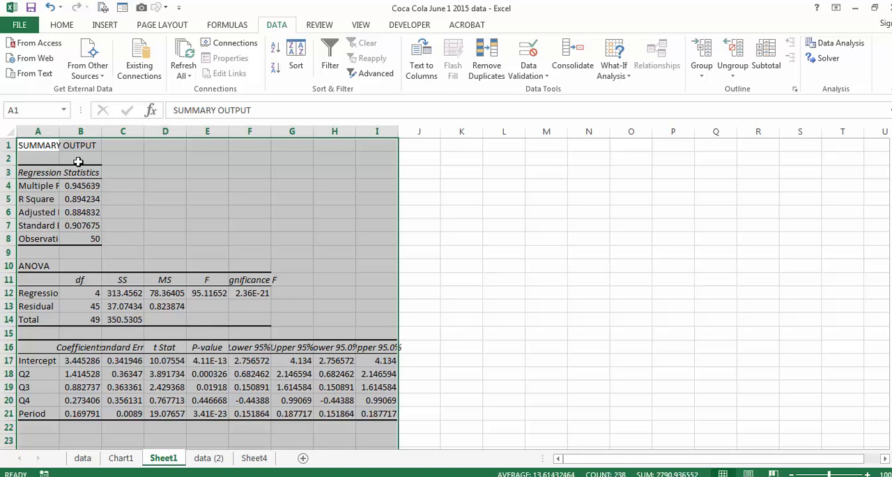
Fit column A of the regression output to its contents and examine R Square, Standard Error and the P-values for Q2 through Period
{"action": "double_click", "coordinate": [56, 131]}
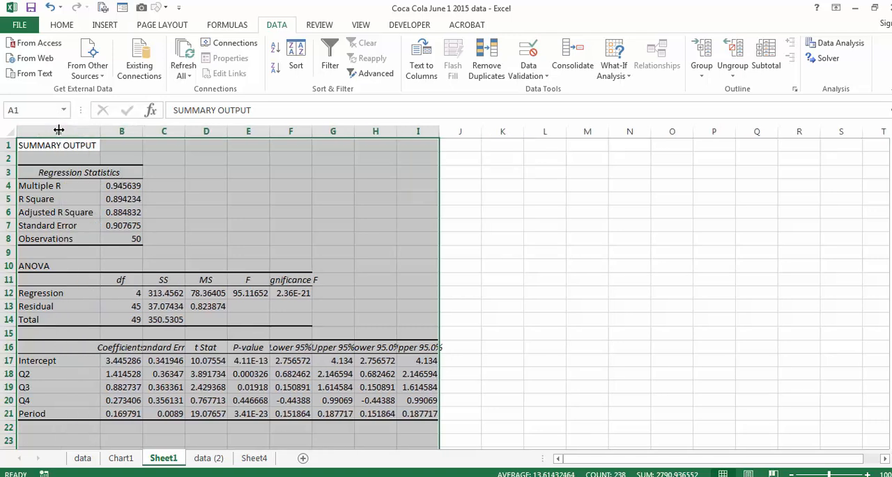
{"action": "left_click", "coordinate": [112, 197]}
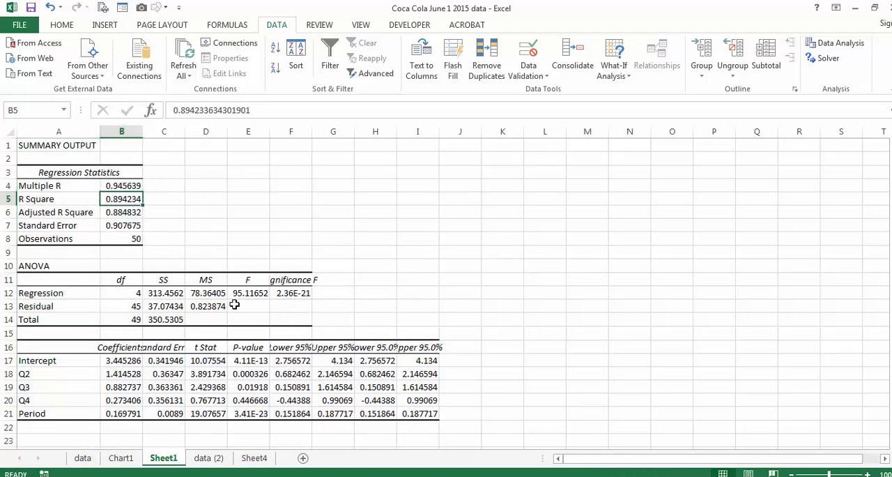
{"action": "left_click", "coordinate": [123, 226]}
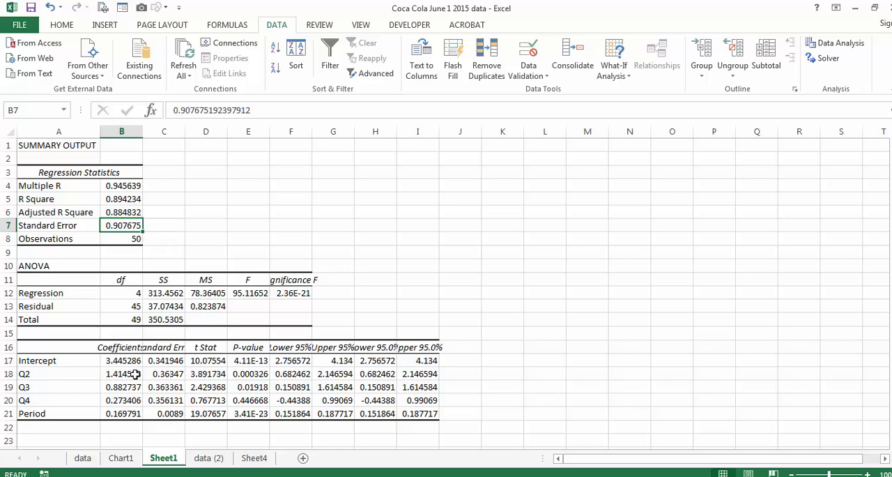
{"action": "left_click_drag", "start_coordinate": [235, 374], "coordinate": [241, 411]}
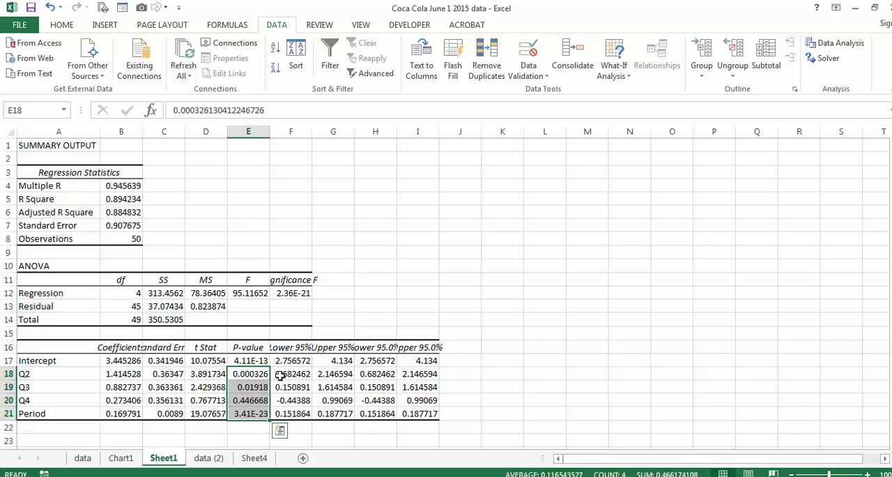
Fit column B to the "Predicted Billions" header in the residual output and check the first prediction against the coefficients
{"action": "scroll", "coordinate": [279, 380], "scroll_direction": "down", "scroll_amount": 8}
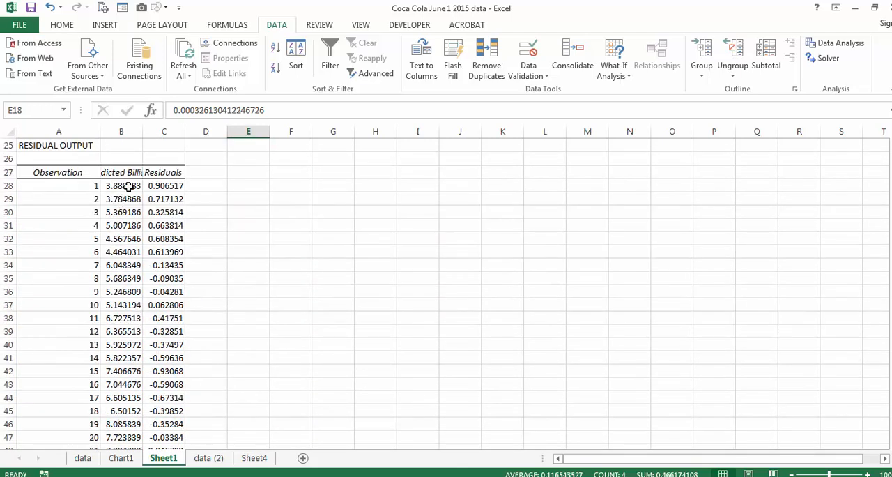
{"action": "double_click", "coordinate": [142, 131]}
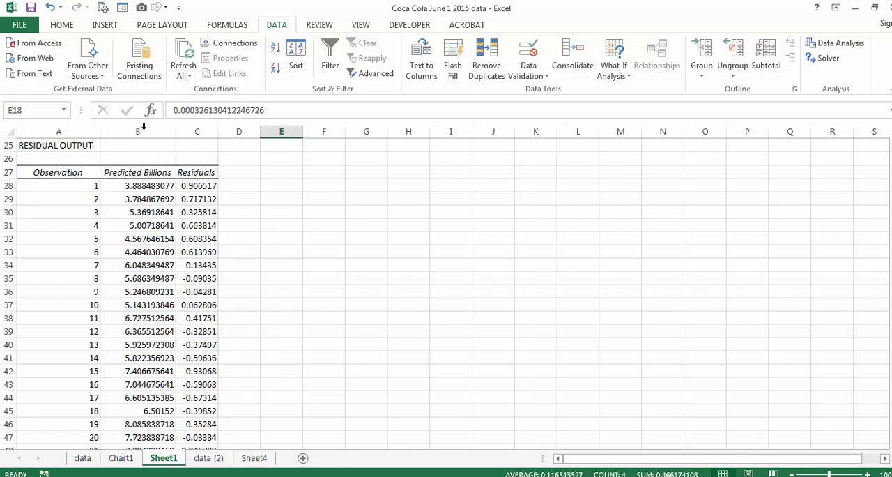
{"action": "left_click", "coordinate": [155, 172]}
{"action": "left_click", "coordinate": [168, 186]}
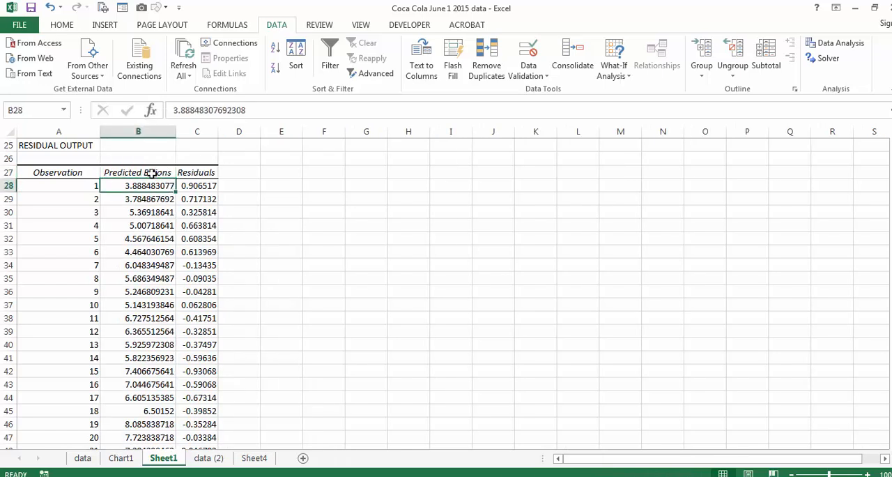
{"action": "scroll", "coordinate": [152, 174], "scroll_direction": "up", "scroll_amount": 6}
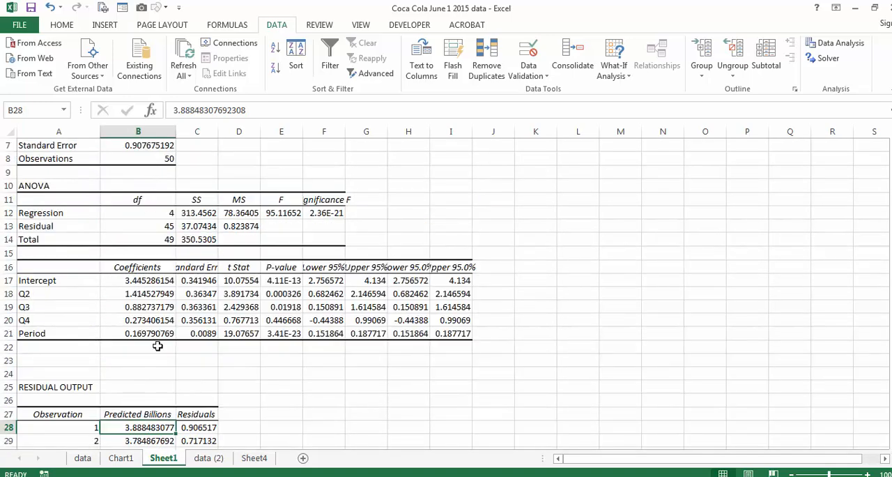
Copy the Predicted Billions column, header included, from the residual output into the data (2) sheet starting at cell H3
{"action": "scroll", "coordinate": [173, 334], "scroll_direction": "down", "scroll_amount": 3}
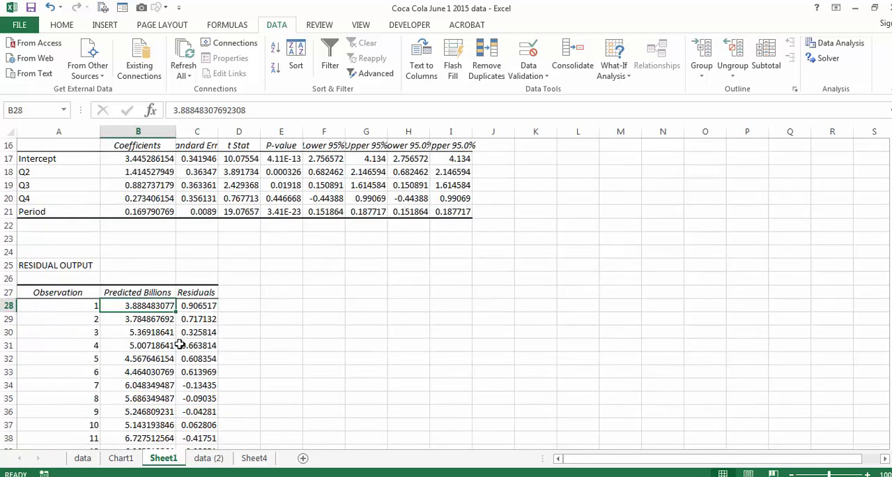
{"action": "scroll", "coordinate": [179, 345], "scroll_direction": "down", "scroll_amount": 1}
{"action": "left_click", "coordinate": [150, 254]}
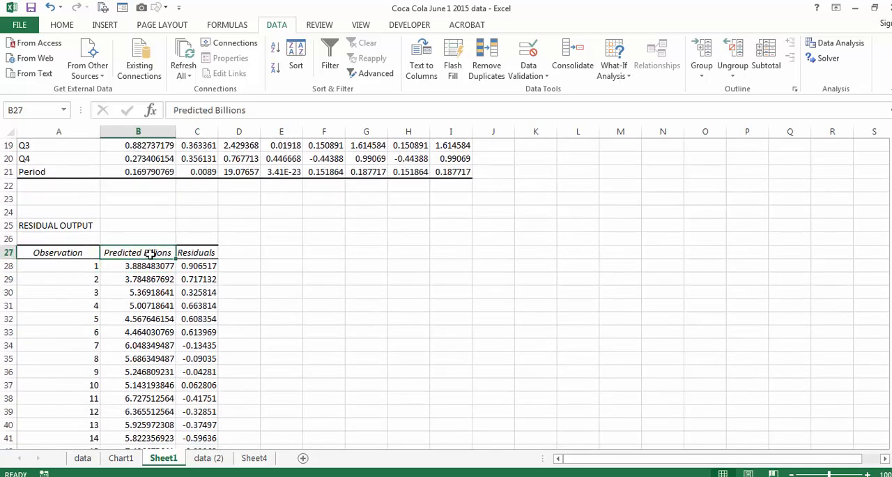
{"action": "key", "text": "ctrl+shift+Down"}
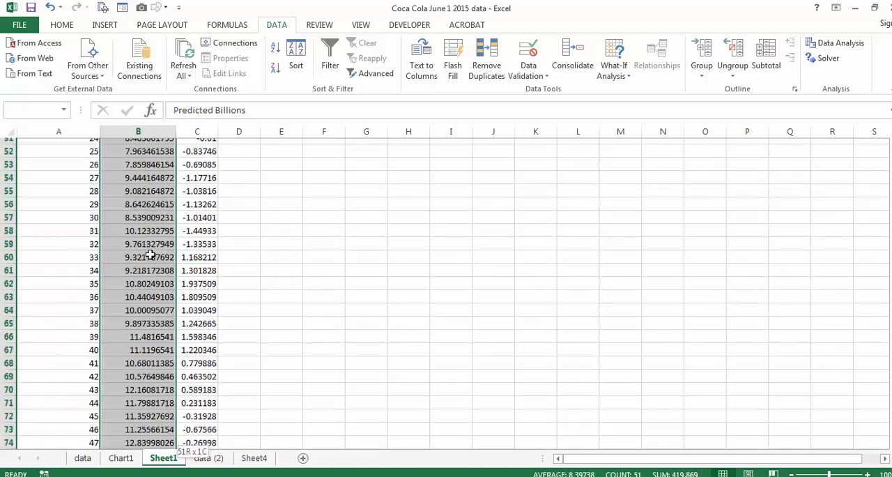
{"action": "key", "text": "ctrl+c"}
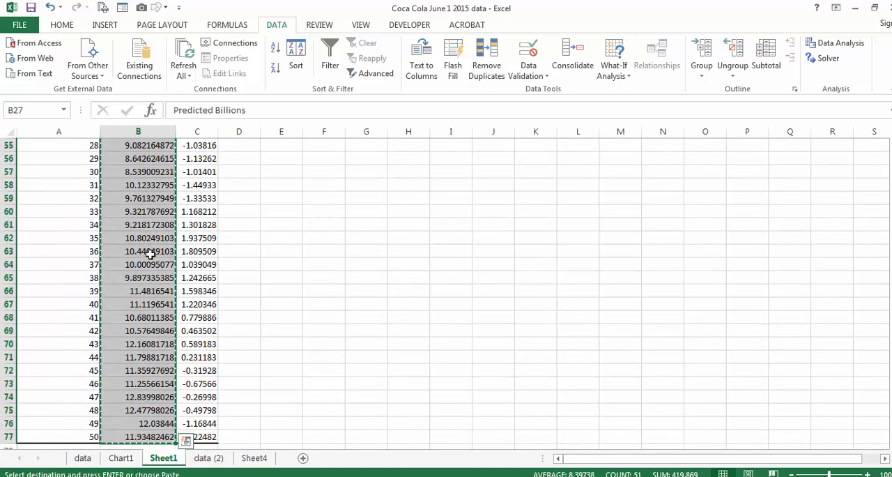
{"action": "left_click", "coordinate": [209, 458]}
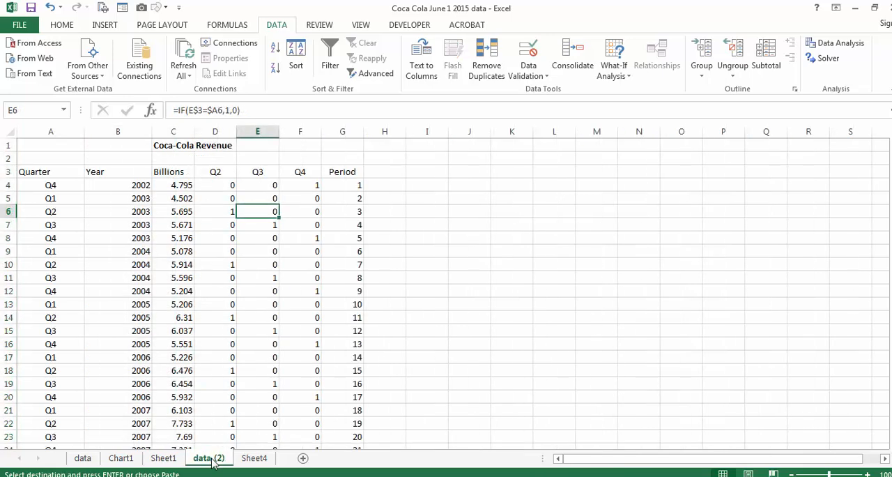
{"action": "left_click", "coordinate": [387, 171]}
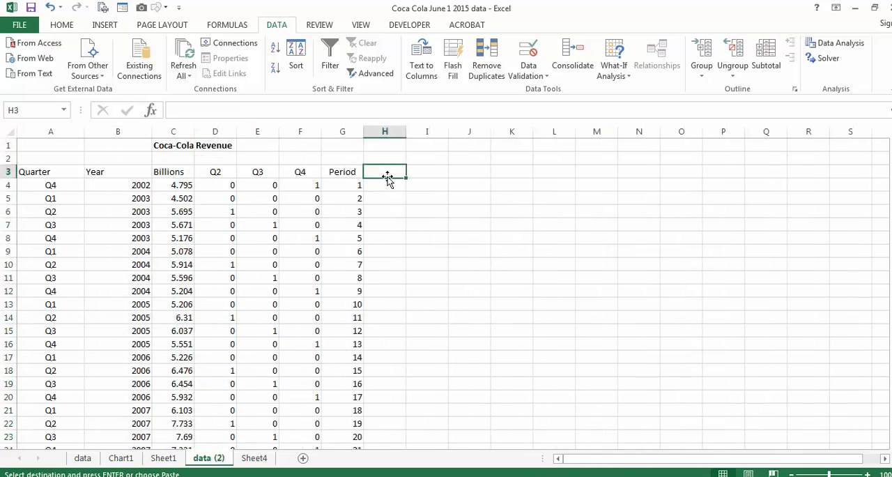
{"action": "key", "text": "Return"}
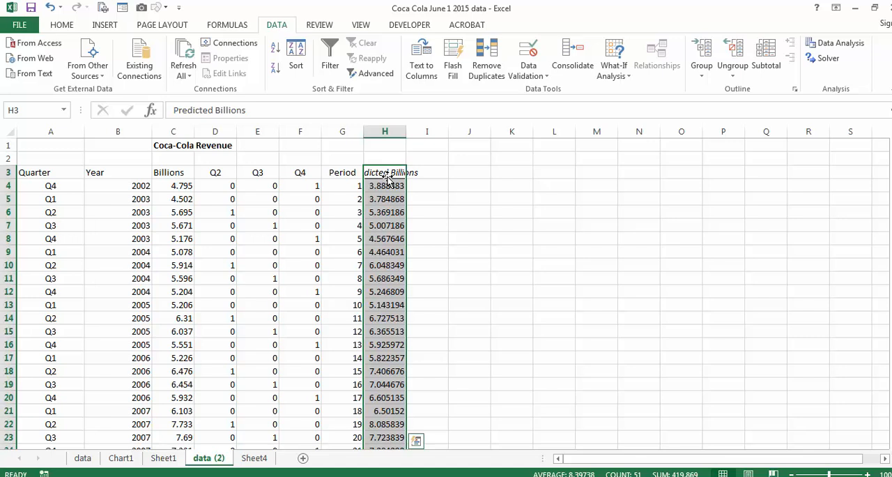
Compare the first quarter's actual revenue in C4 with its prediction in H4 and its residual in Sheet1's residual output
{"action": "left_click", "coordinate": [180, 184]}
{"action": "left_click", "coordinate": [385, 187]}
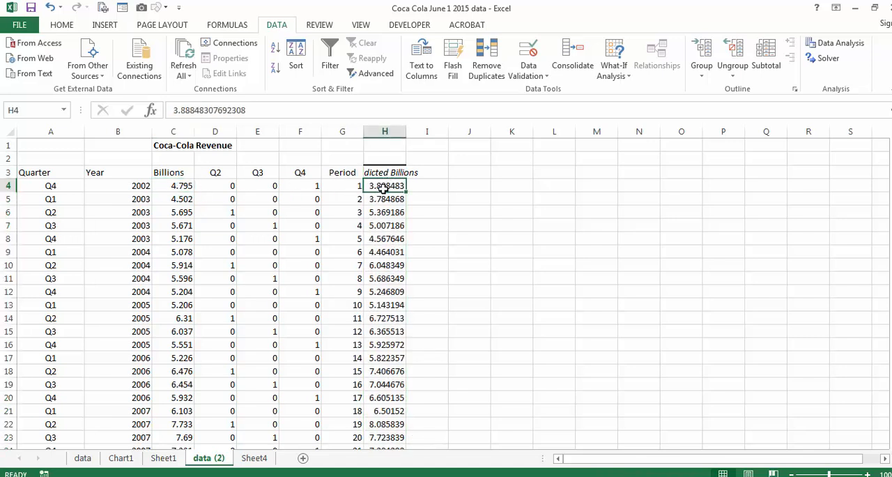
{"action": "left_click", "coordinate": [163, 458]}
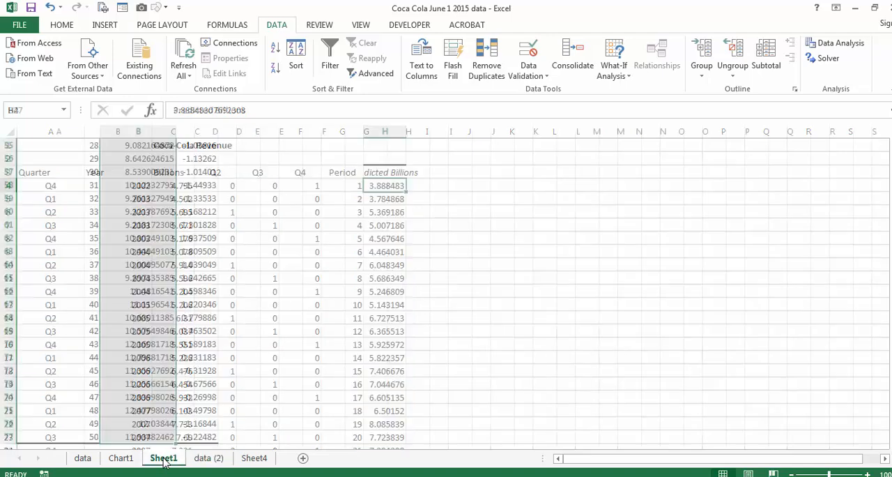
{"action": "scroll", "coordinate": [182, 349], "scroll_direction": "up", "scroll_amount": 5}
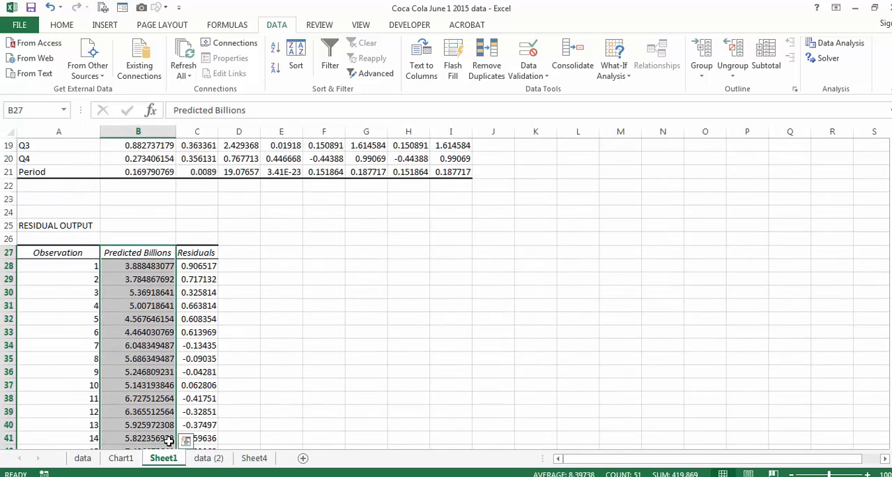
{"action": "left_click", "coordinate": [199, 266]}
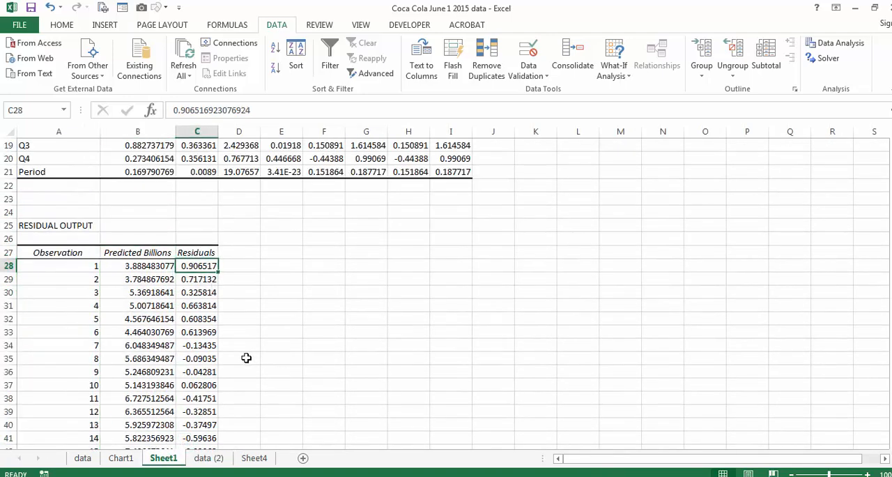
{"action": "left_click", "coordinate": [208, 458]}
{"action": "left_click", "coordinate": [168, 185]}
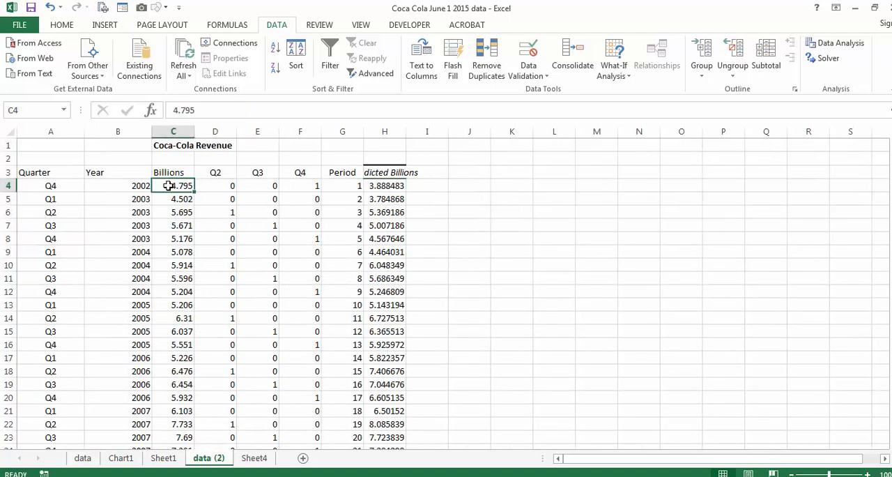
{"action": "left_click", "coordinate": [385, 186]}
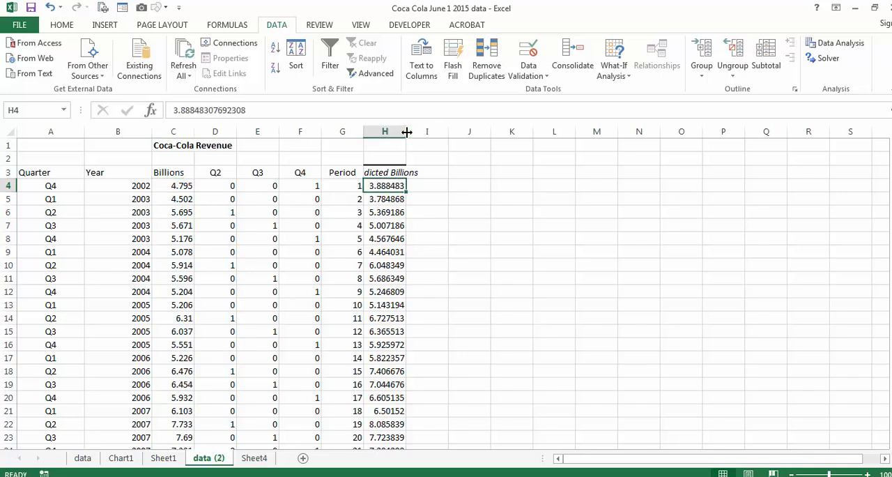
Fit column H to its contents and add the Predicted Billions data, H3:H53, as a second series to the revenue chart on Chart1
{"action": "double_click", "coordinate": [406, 131]}
{"action": "left_click", "coordinate": [403, 171]}
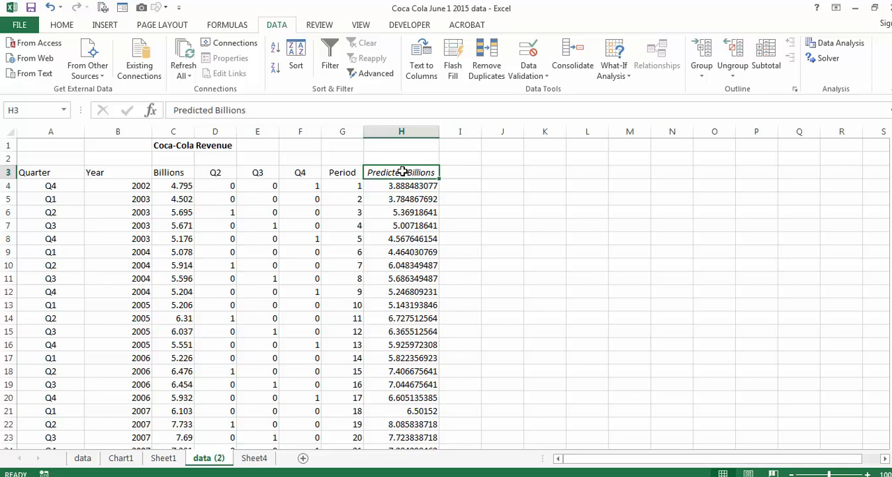
{"action": "key", "text": "ctrl+shift+Down"}
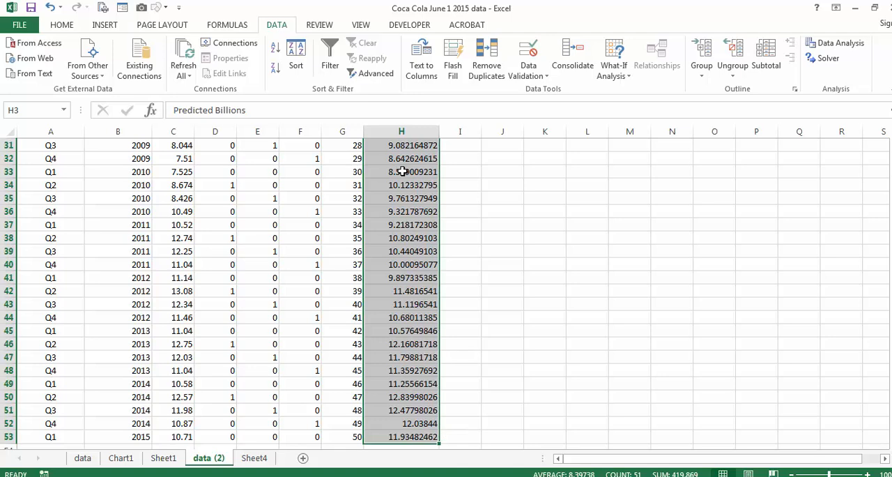
{"action": "key", "text": "ctrl+c"}
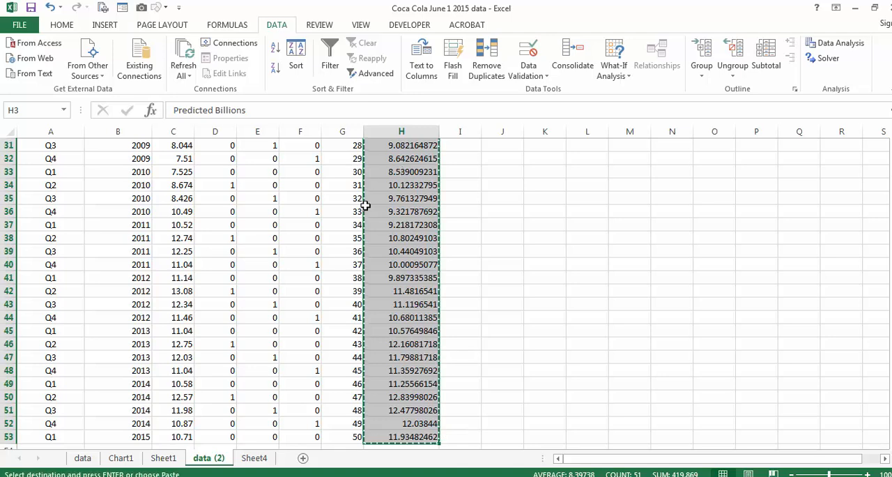
{"action": "left_click", "coordinate": [120, 457]}
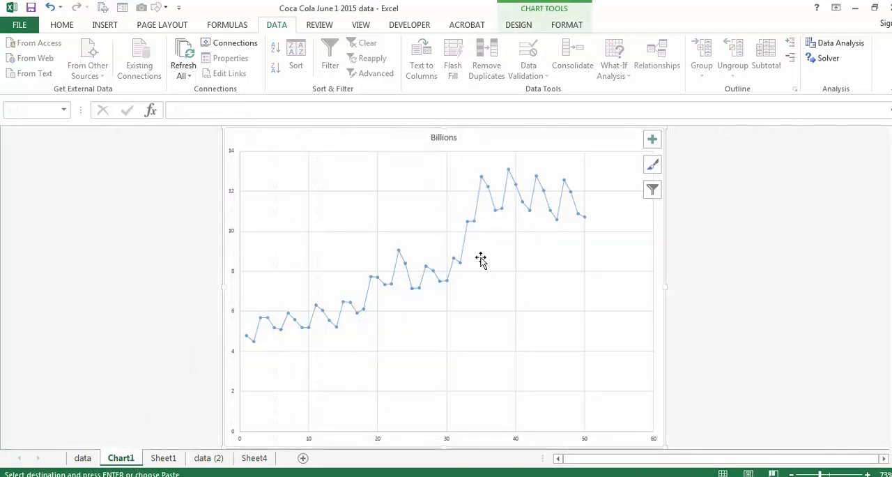
{"action": "left_click", "coordinate": [480, 261]}
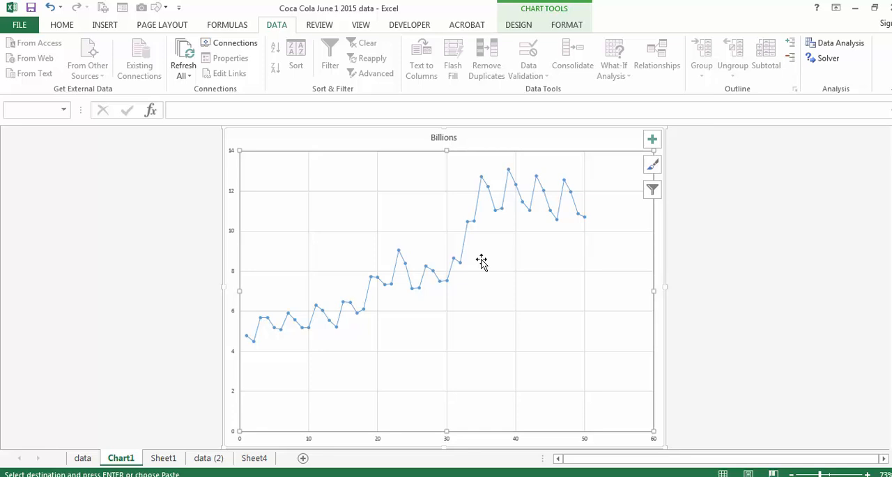
{"action": "key", "text": "ctrl+v"}
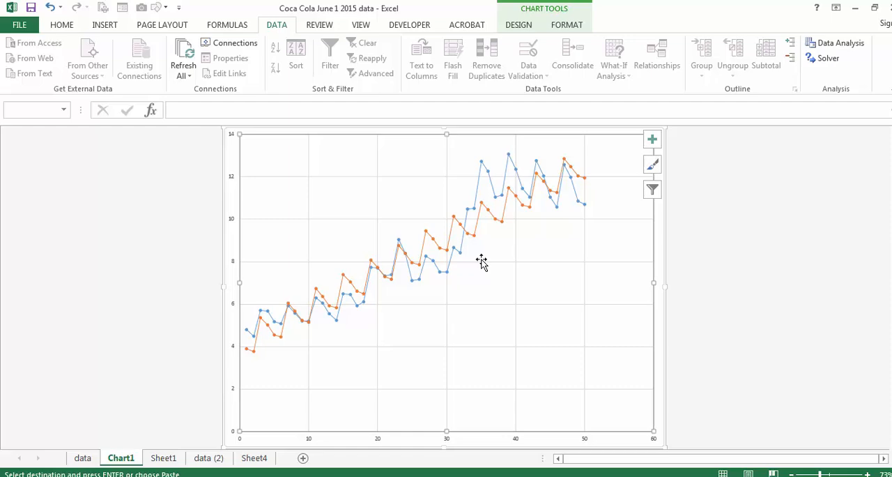
Add the quarter labels Q2, Q3 and Q4 in A54:A56 of the data (2) sheet, continuing the existing sequence
{"action": "left_click", "coordinate": [163, 458]}
{"action": "scroll", "coordinate": [173, 284], "scroll_direction": "up", "scroll_amount": 4}
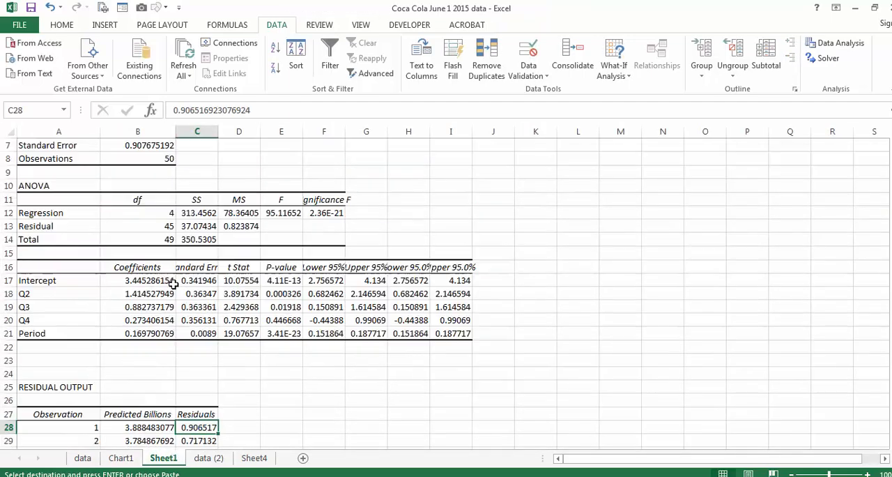
{"action": "left_click", "coordinate": [205, 458]}
{"action": "scroll", "coordinate": [270, 390], "scroll_direction": "down", "scroll_amount": 5}
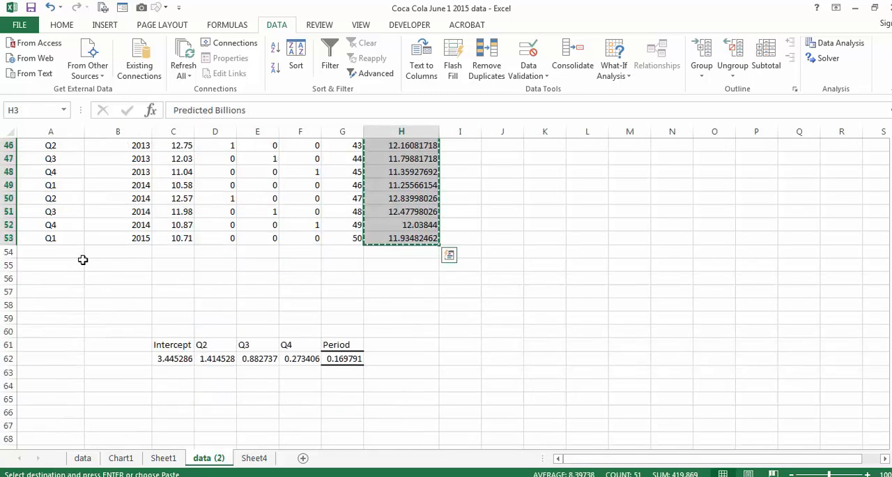
{"action": "left_click", "coordinate": [50, 251]}
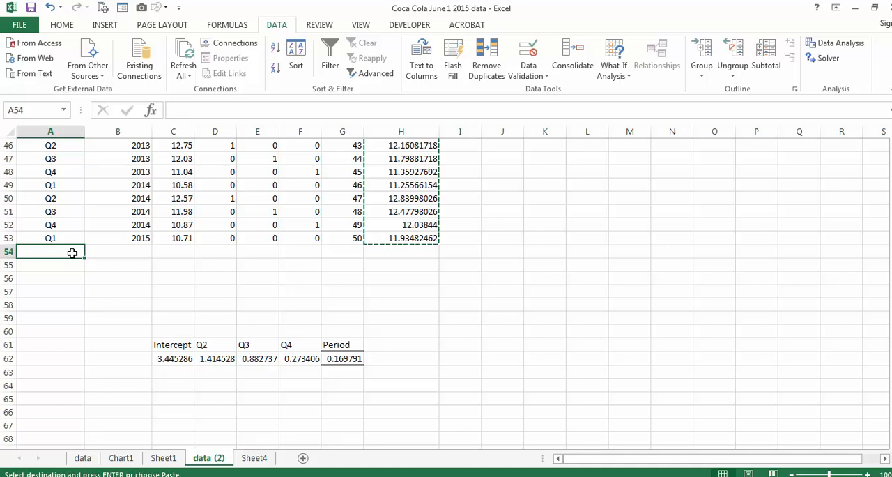
{"action": "type", "text": "Q2"}
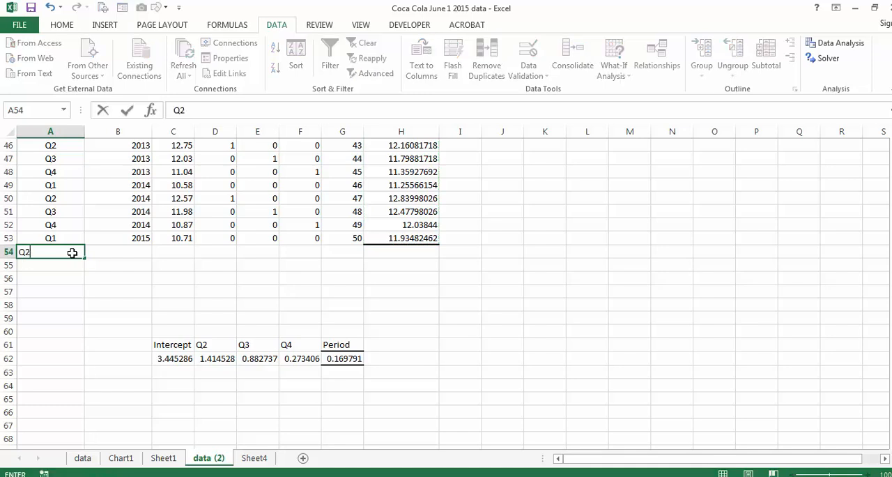
{"action": "key", "text": "Return"}
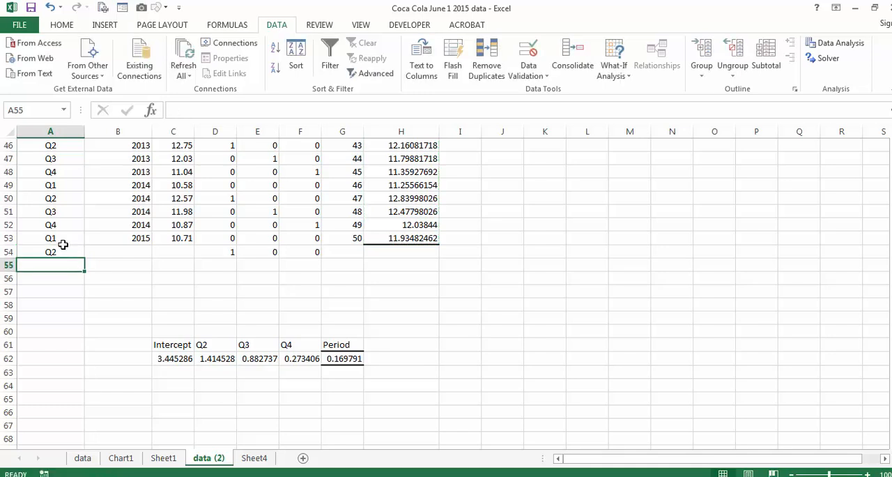
{"action": "left_click_drag", "start_coordinate": [61, 238], "coordinate": [84, 288]}
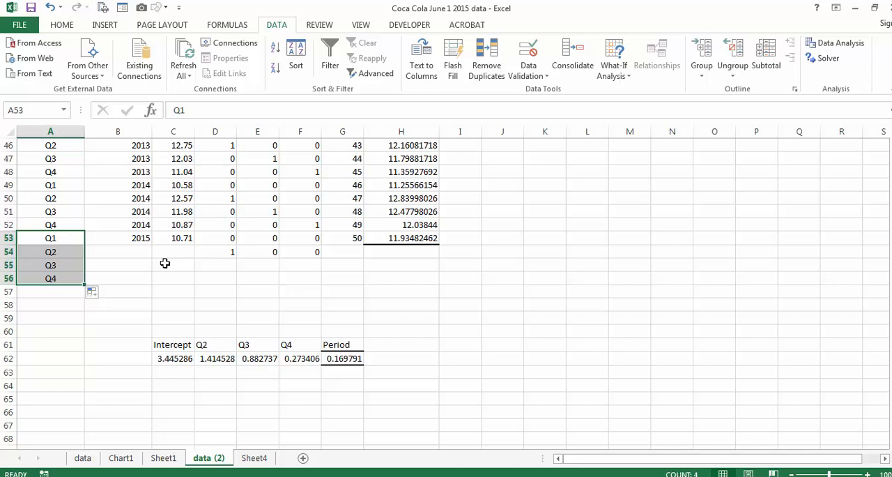
{"action": "left_click", "coordinate": [72, 254]}
{"action": "left_click", "coordinate": [70, 265]}
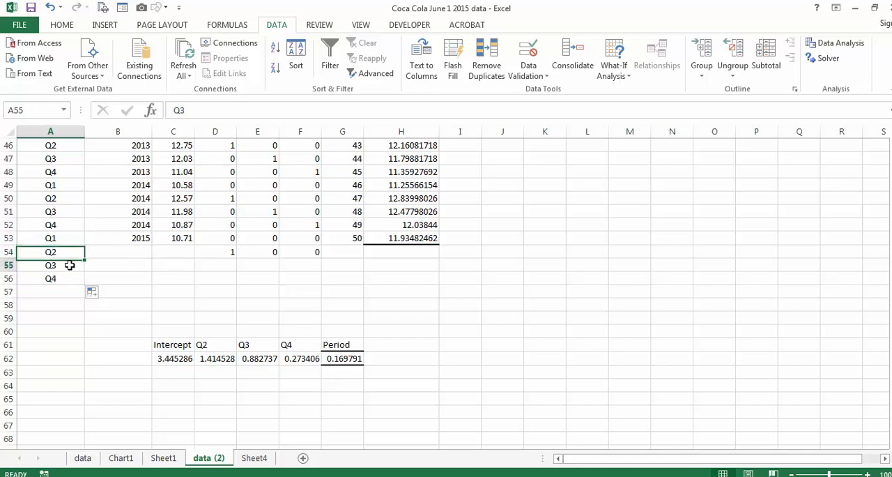
{"action": "left_click", "coordinate": [66, 279]}
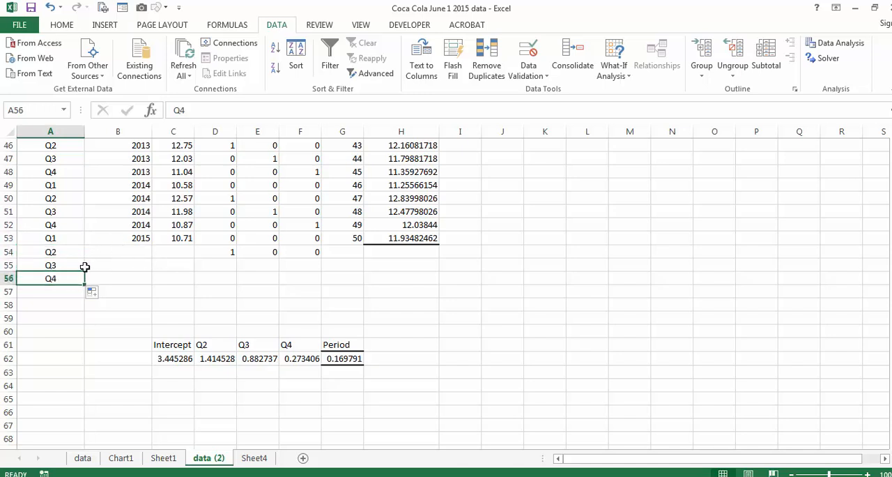
Extend the Q2, Q3 and Q4 dummy formulas in columns D to F from row 54 down through row 57
{"action": "left_click_drag", "start_coordinate": [208, 251], "coordinate": [299, 246]}
{"action": "left_click", "coordinate": [223, 252]}
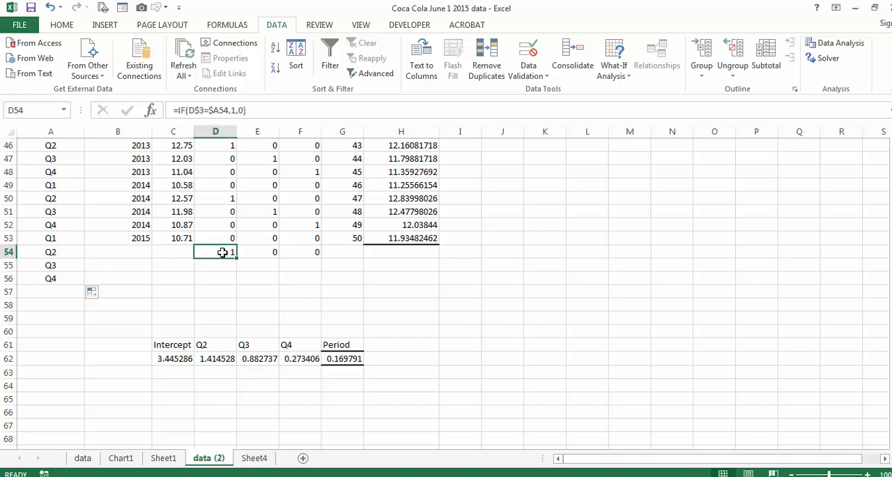
{"action": "left_click_drag", "start_coordinate": [223, 251], "coordinate": [325, 290]}
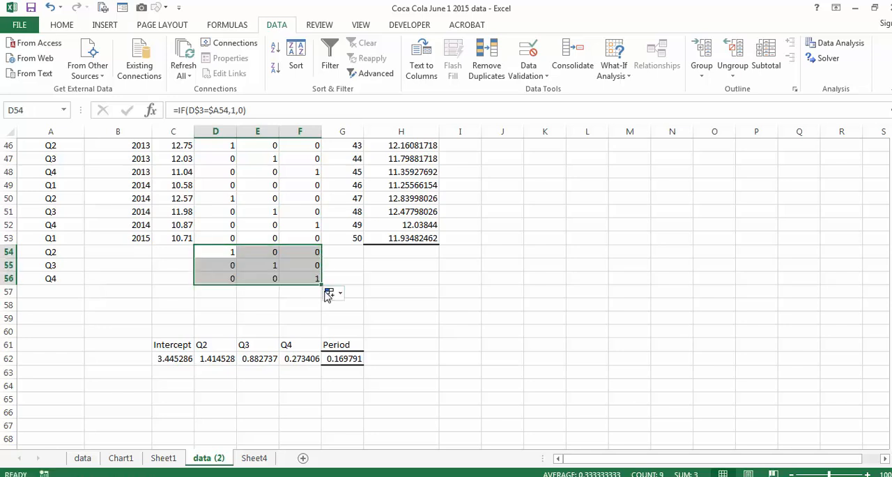
{"action": "left_click", "coordinate": [220, 251]}
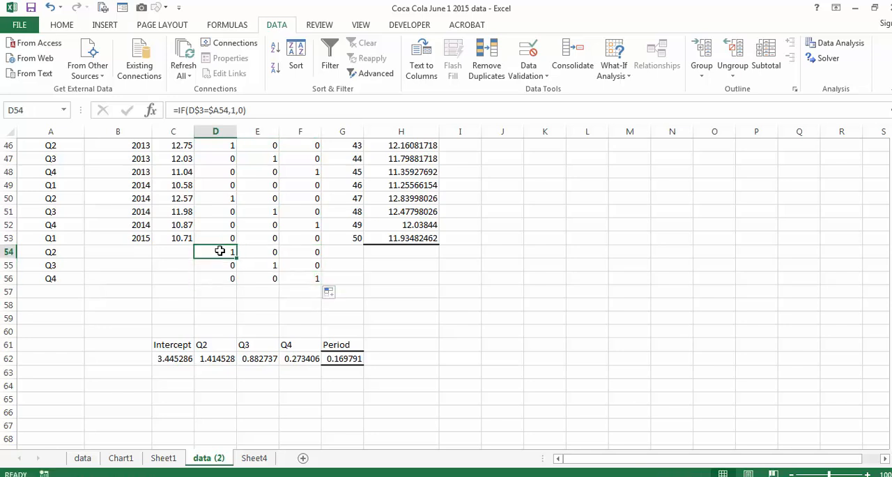
{"action": "left_click_drag", "start_coordinate": [227, 277], "coordinate": [319, 293]}
Label A57 as Q1 with a capital Q and continue the Period numbering in G54:G57 from 51 to 54
{"action": "left_click", "coordinate": [63, 290]}
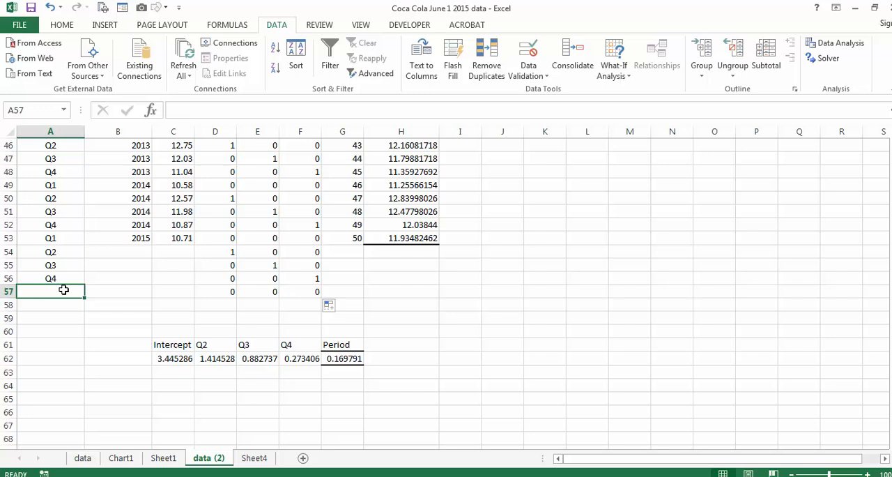
{"action": "type", "text": "q1"}
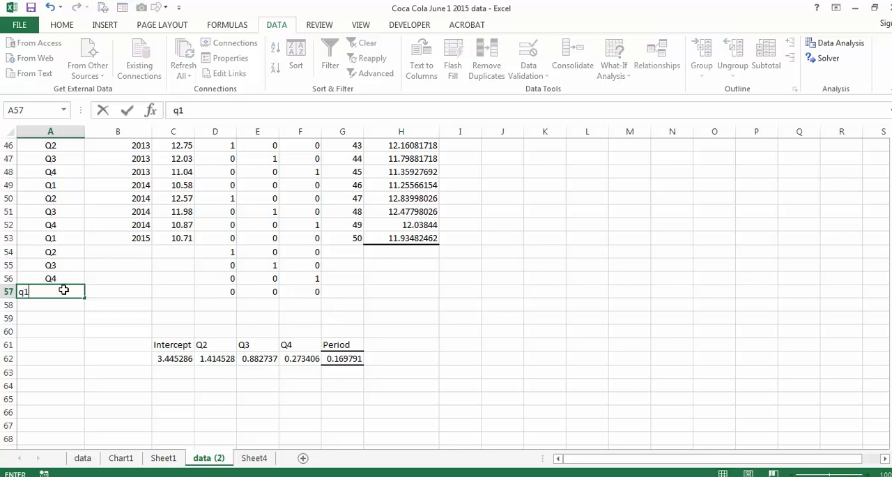
{"action": "key", "text": "Return"}
{"action": "left_click", "coordinate": [64, 289]}
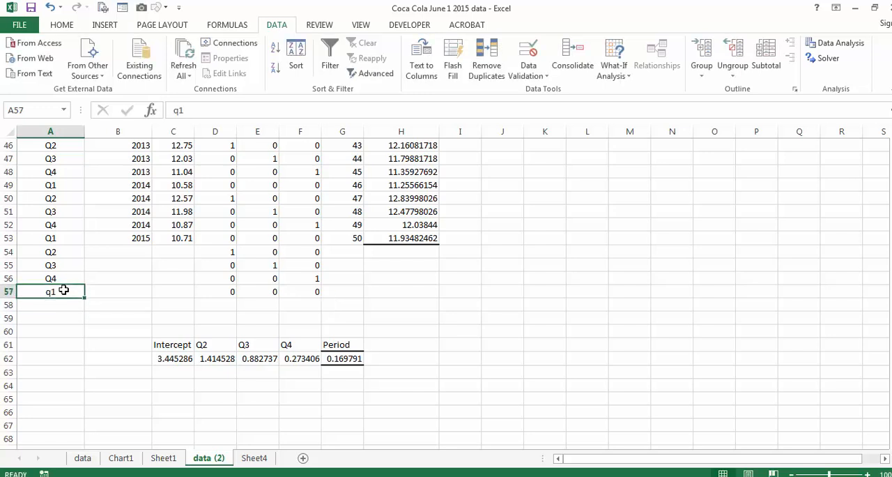
{"action": "type", "text": "Q1"}
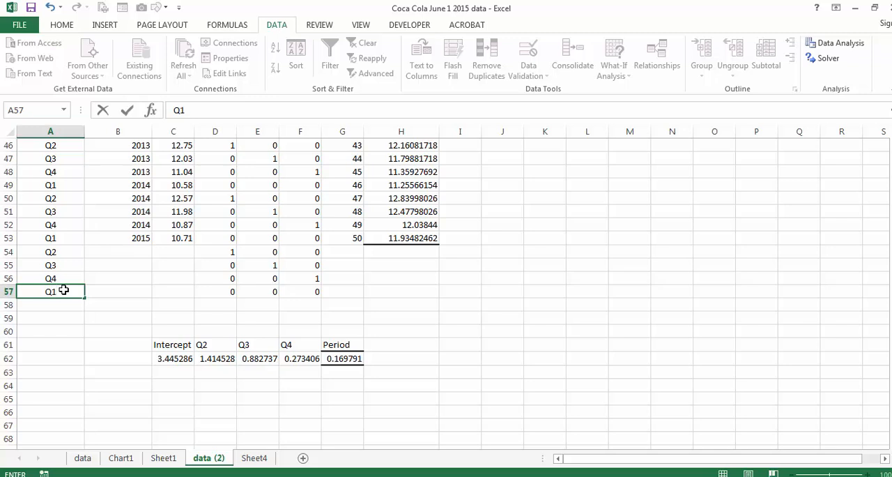
{"action": "key", "text": "Return"}
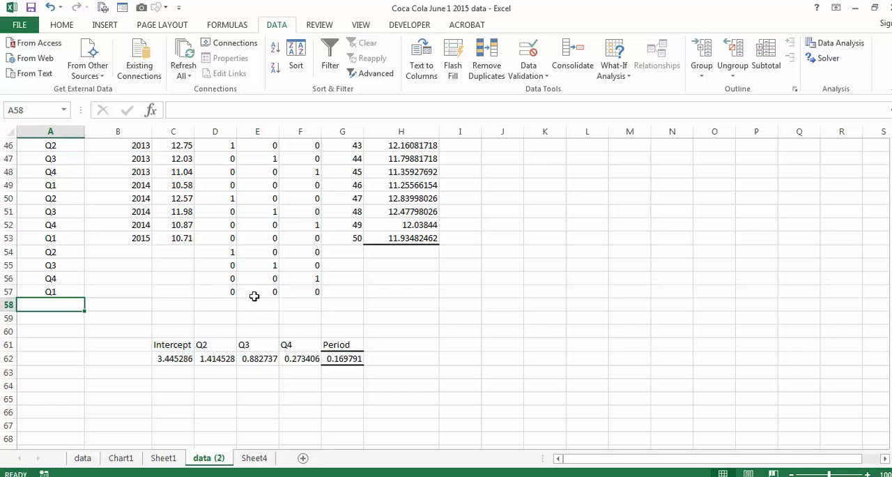
{"action": "left_click_drag", "start_coordinate": [339, 227], "coordinate": [365, 297]}
Enter the forecast formula =$C$62+SUMPRODUCT(D54:G54,$D$62:$G$62) in H54
{"action": "left_click", "coordinate": [383, 253]}
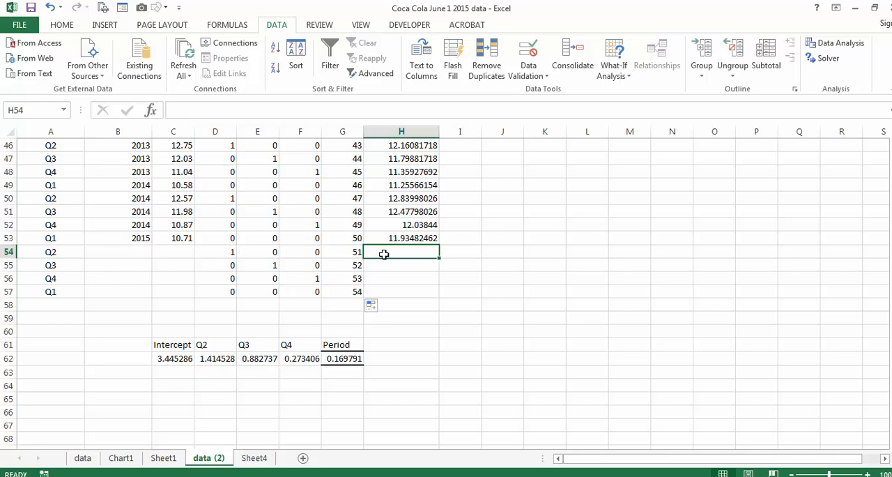
{"action": "type", "text": "="}
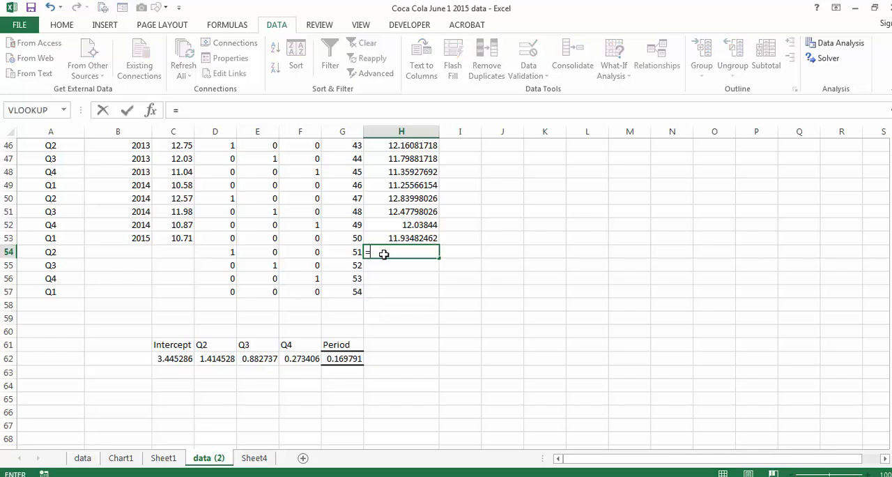
{"action": "left_click", "coordinate": [182, 357]}
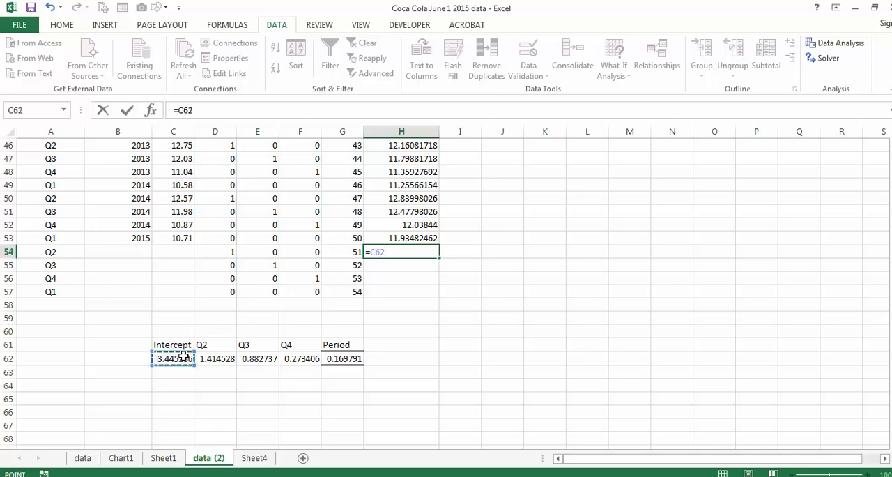
{"action": "key", "text": "F4"}
{"action": "type", "text": "+"}
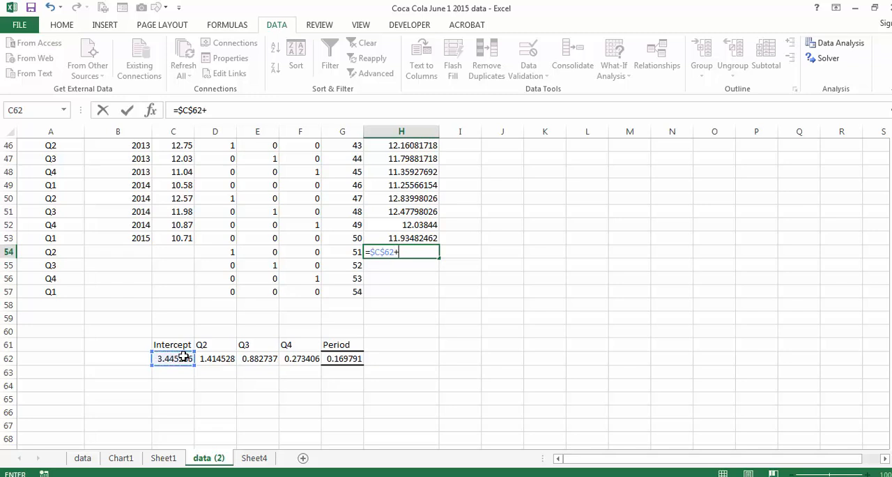
{"action": "type", "text": "su"}
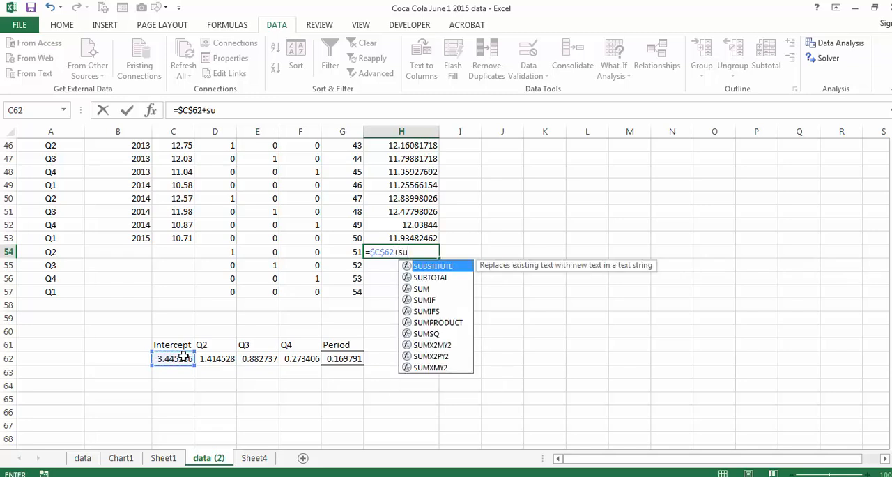
{"action": "type", "text": "mp"}
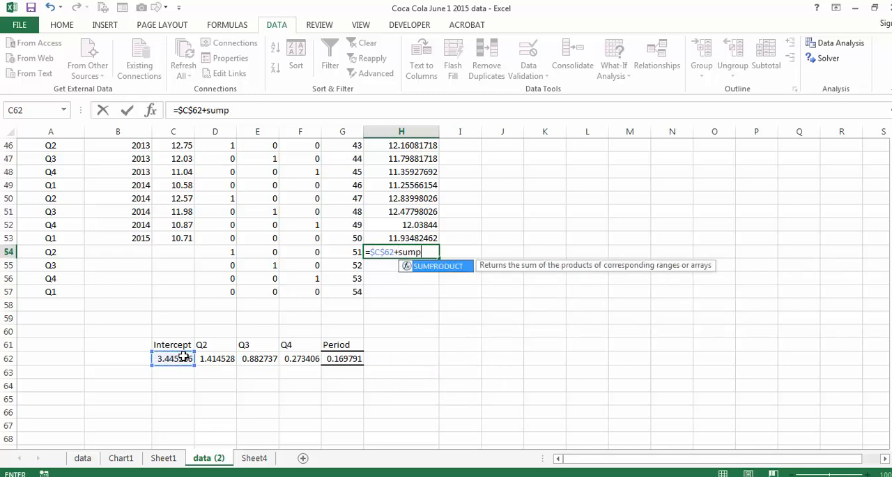
{"action": "key", "text": "Tab"}
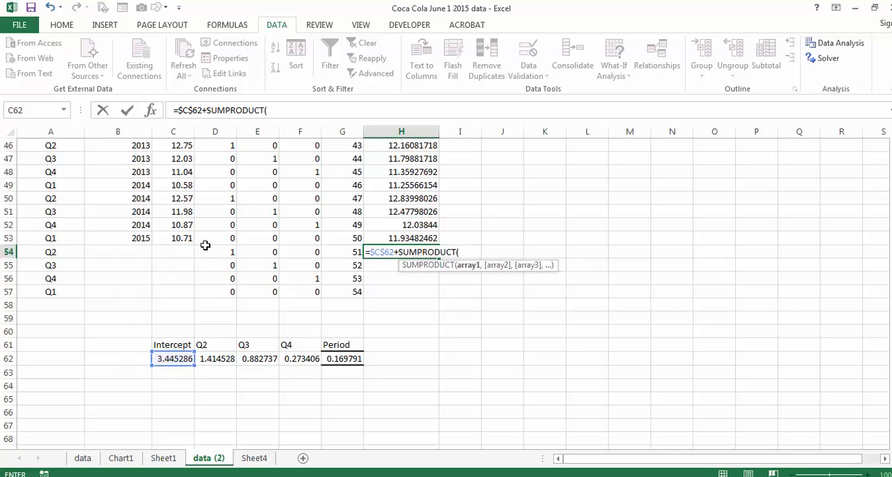
{"action": "left_click_drag", "start_coordinate": [205, 250], "coordinate": [333, 252]}
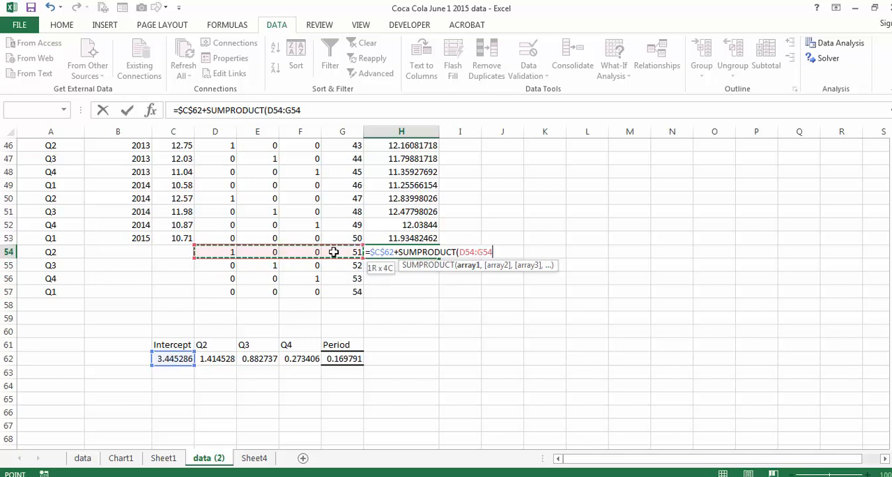
{"action": "type", "text": ","}
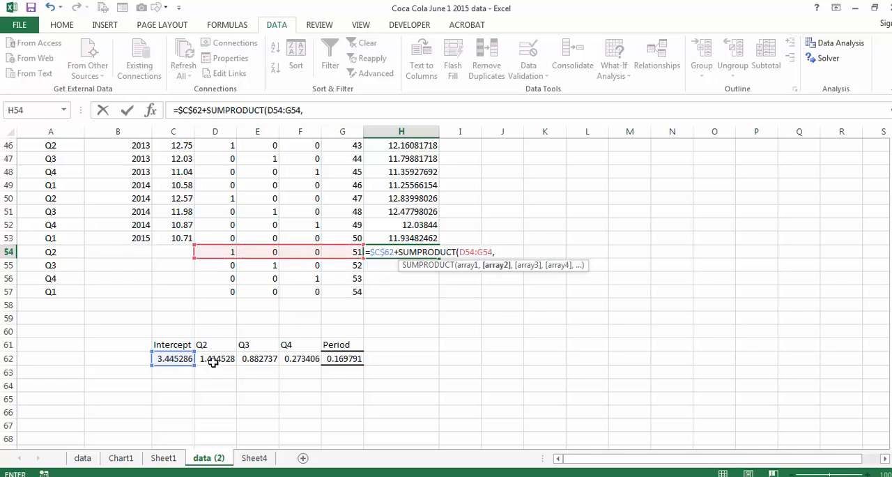
{"action": "left_click_drag", "start_coordinate": [213, 361], "coordinate": [341, 359]}
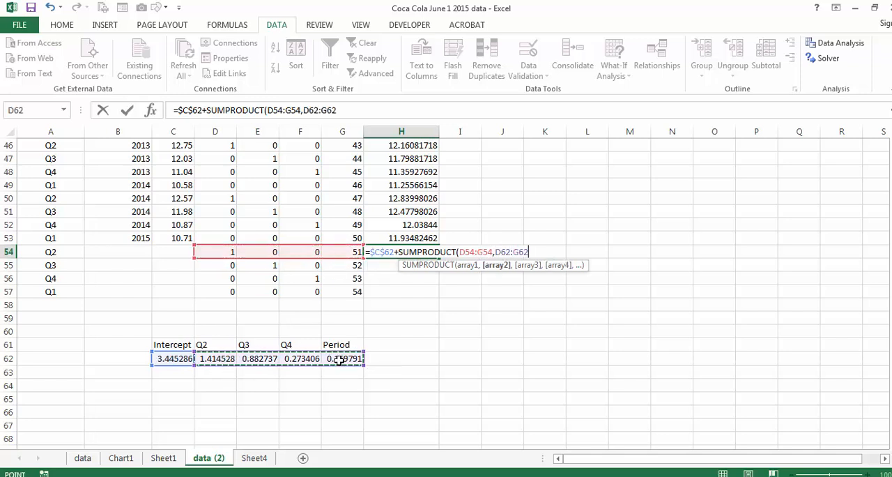
{"action": "key", "text": "F4"}
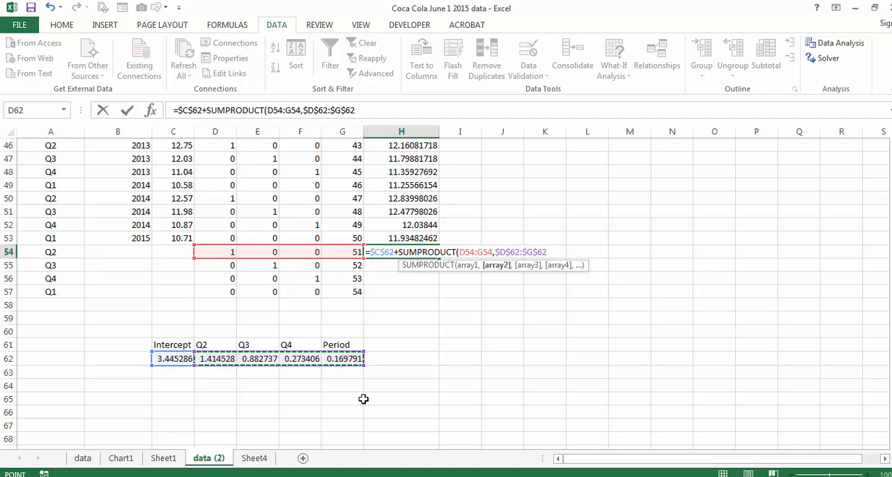
{"action": "key", "text": "Return"}
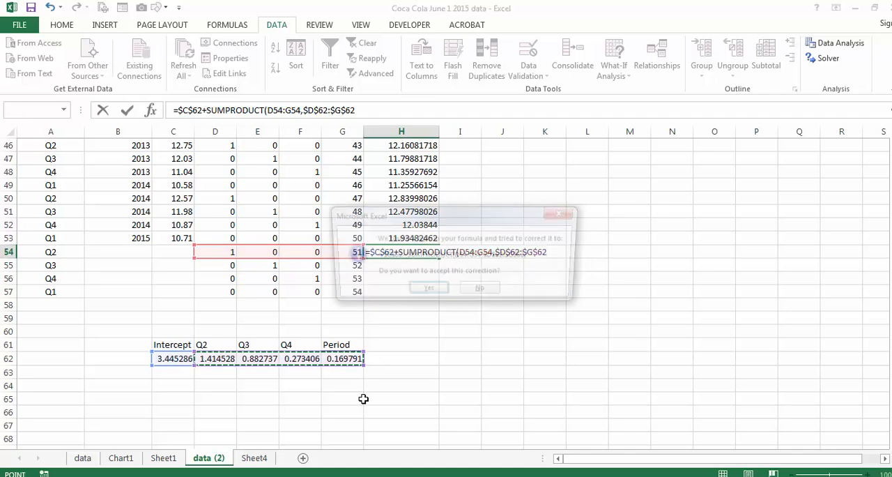
{"action": "left_click", "coordinate": [426, 291]}
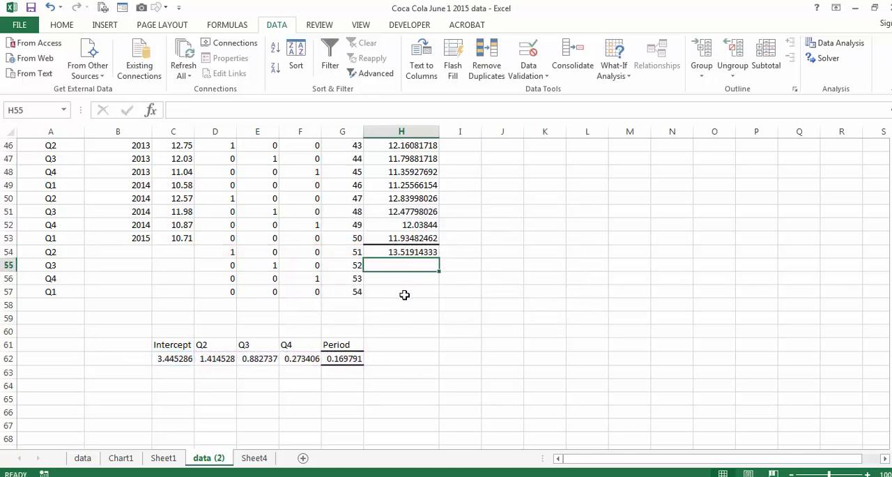
Fill the H54 forecast formula down to H57 and add the H54:H57 forecasts to the predicted series on Chart1
{"action": "left_click", "coordinate": [404, 248]}
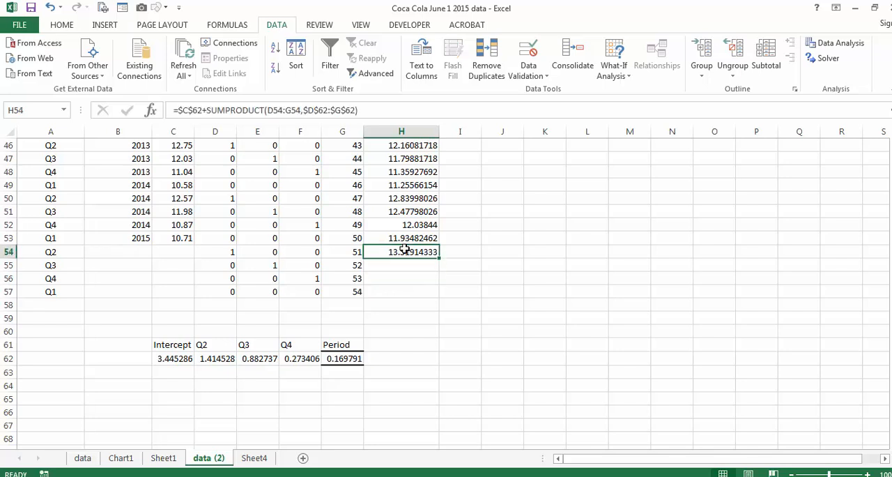
{"action": "left_click_drag", "start_coordinate": [438, 258], "coordinate": [438, 295]}
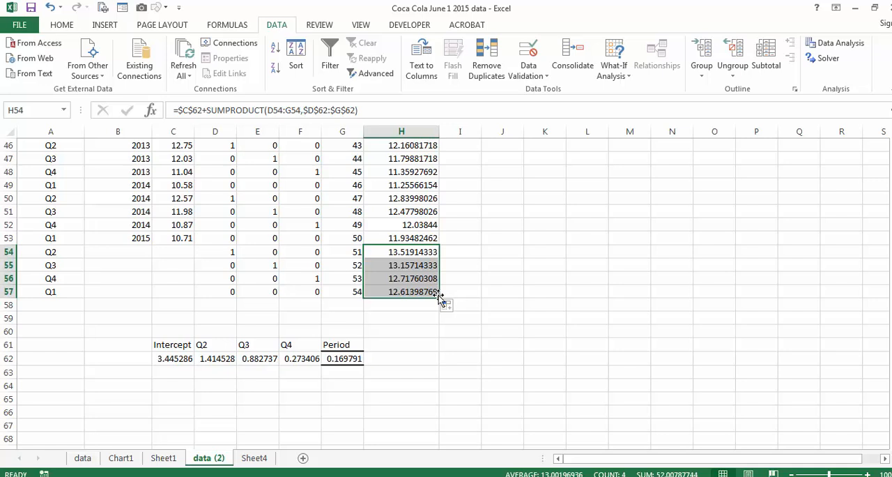
{"action": "left_click_drag", "start_coordinate": [391, 251], "coordinate": [397, 290]}
{"action": "key", "text": "ctrl+c"}
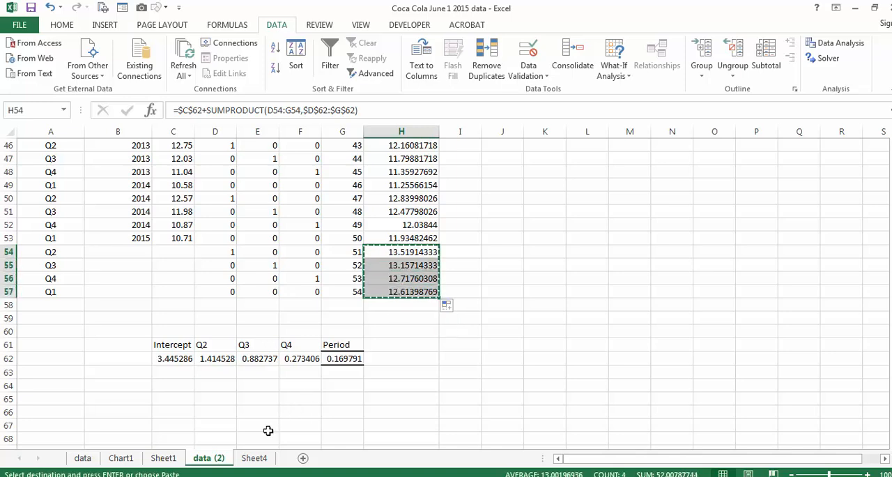
{"action": "left_click", "coordinate": [122, 458]}
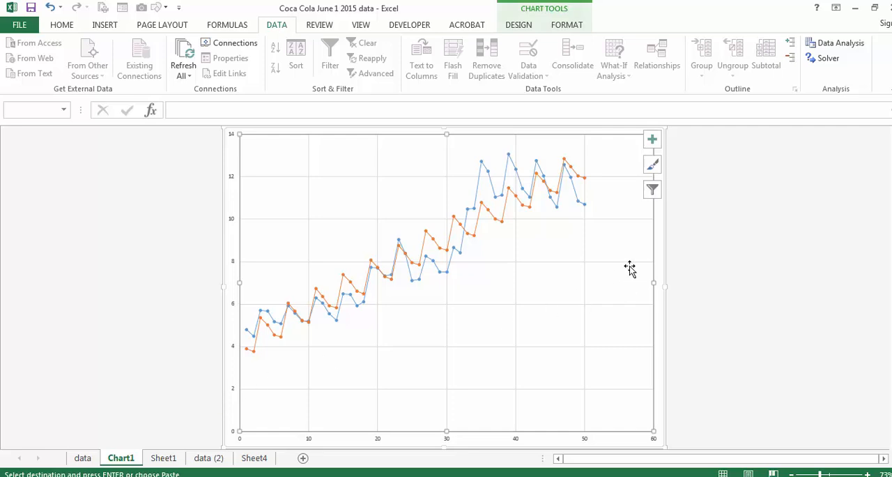
{"action": "key", "text": "ctrl+v"}
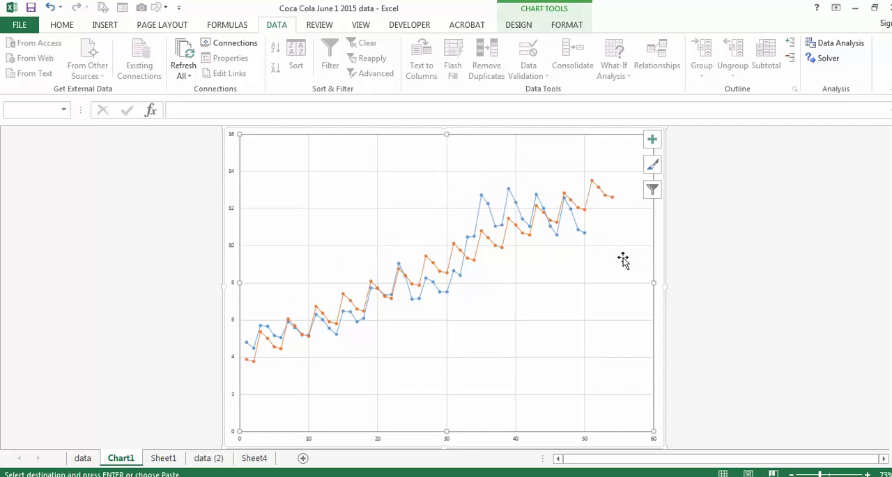